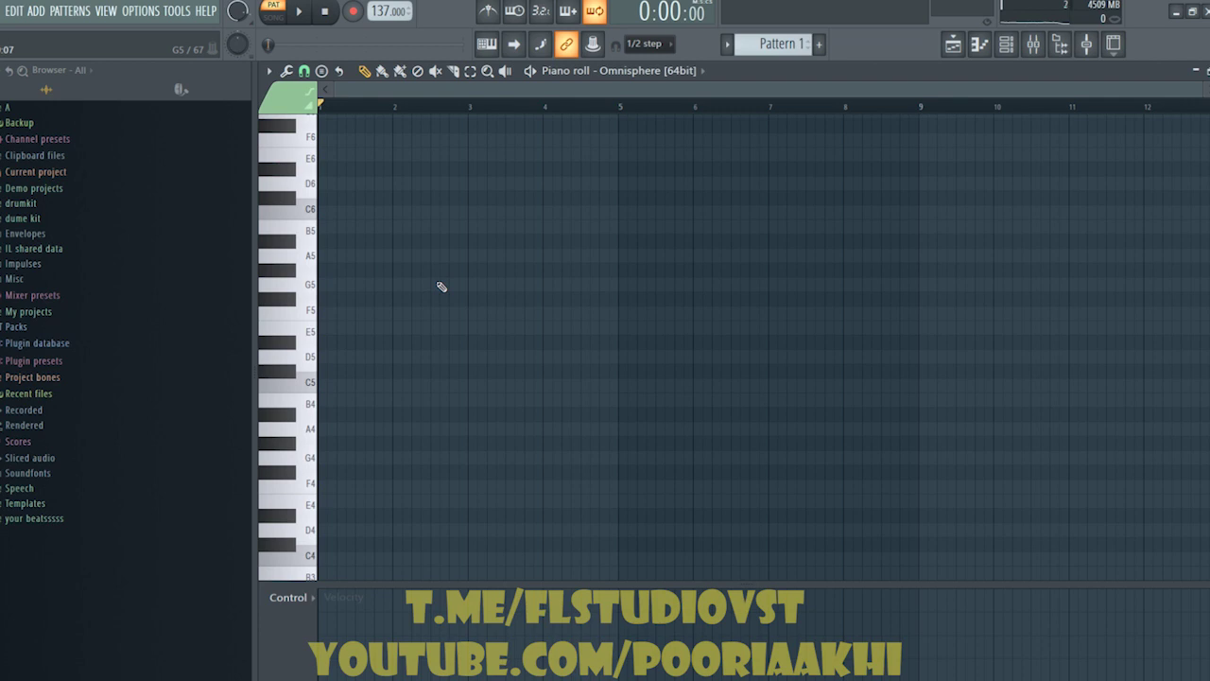
- Draw a two-bar F4 note at the start of the pattern and a matching two-bar F3 note one octave below it
scroll(374, 348, down, 2)
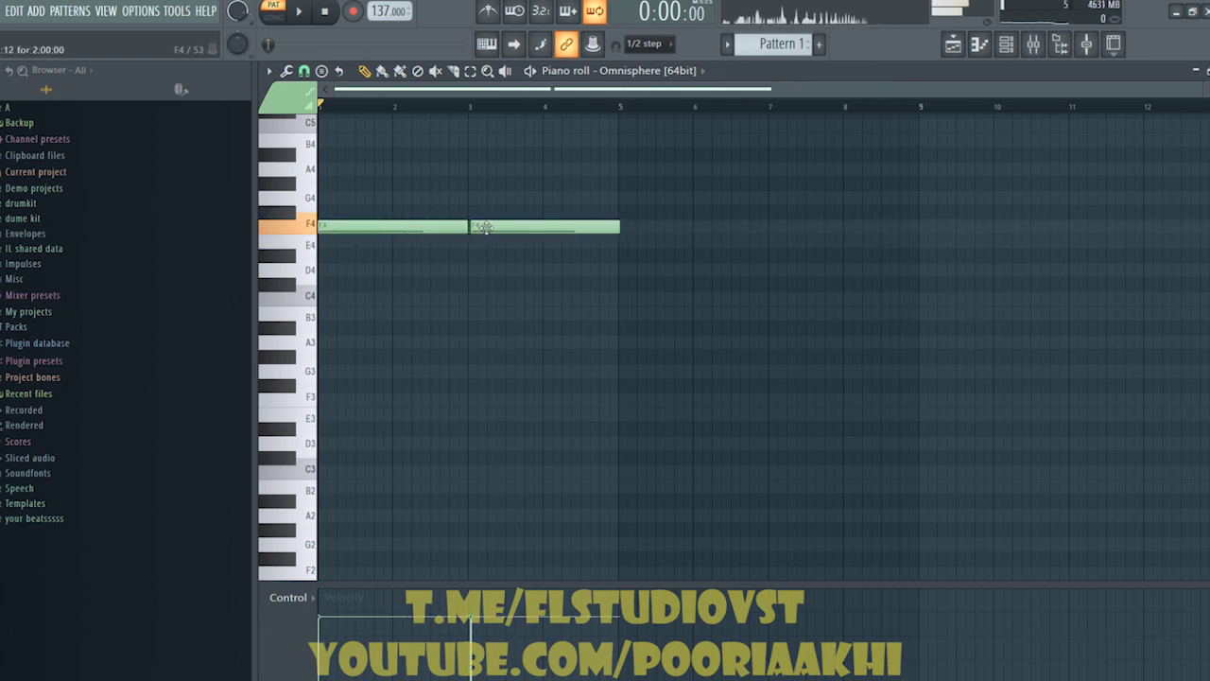
drag(402, 227, 710, 226)
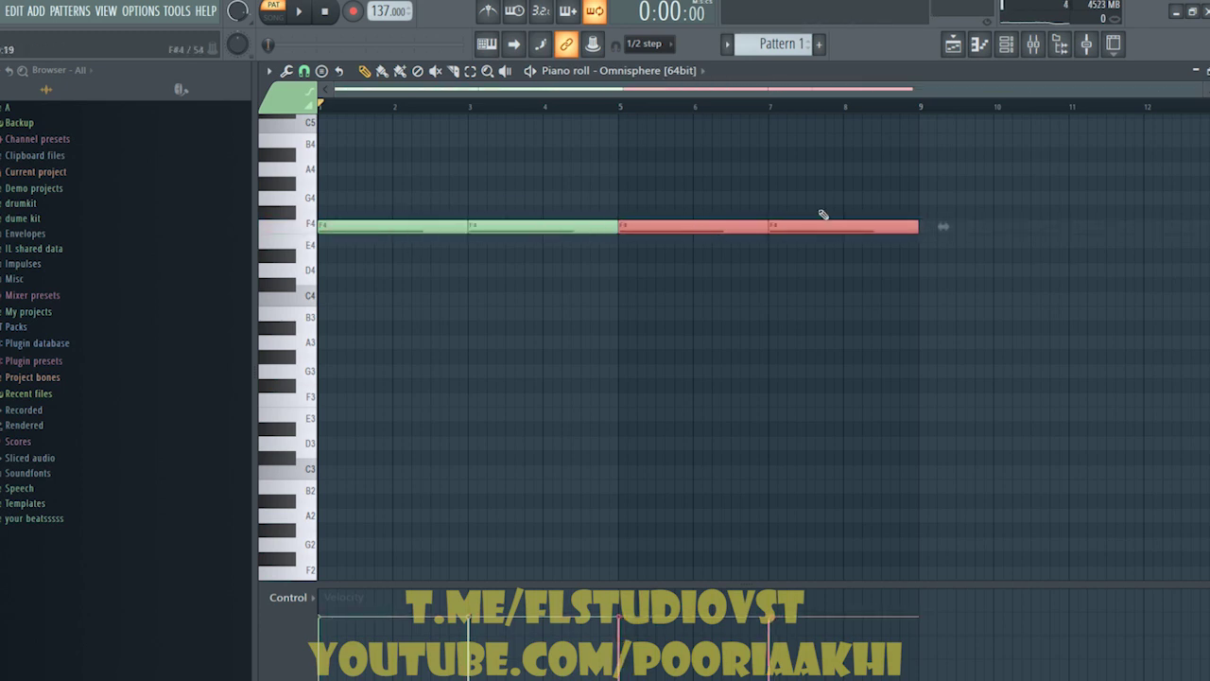
scroll(379, 235, up, 4)
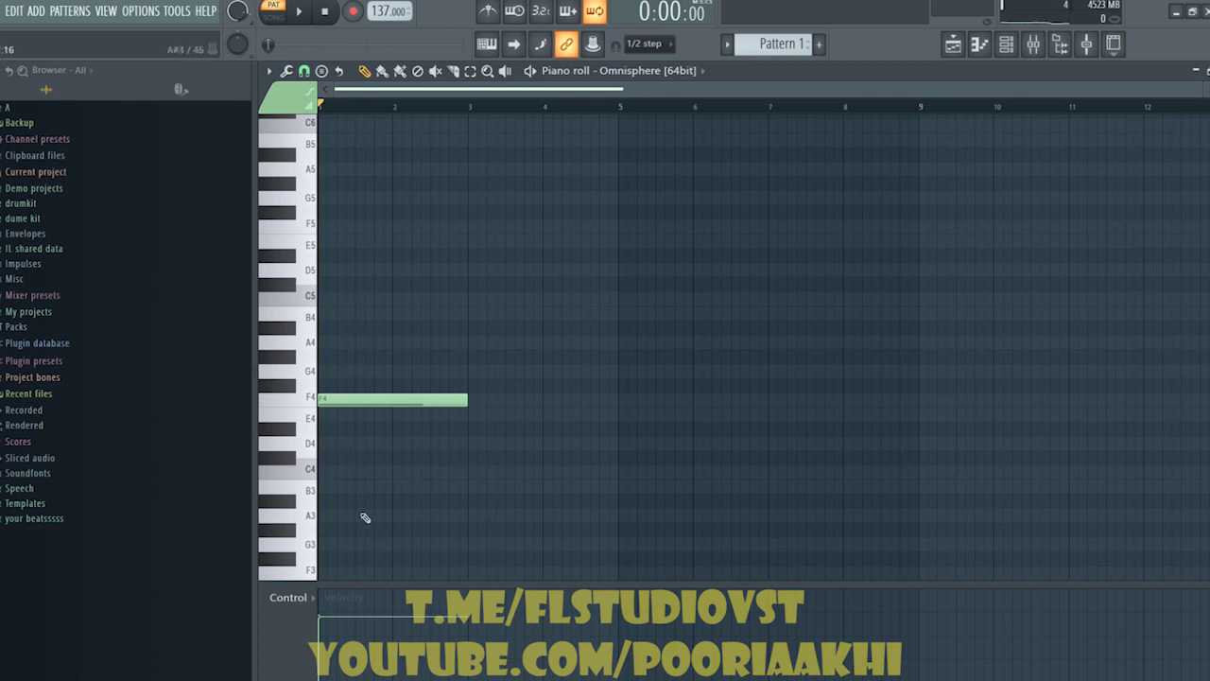
drag(298, 538, 291, 572)
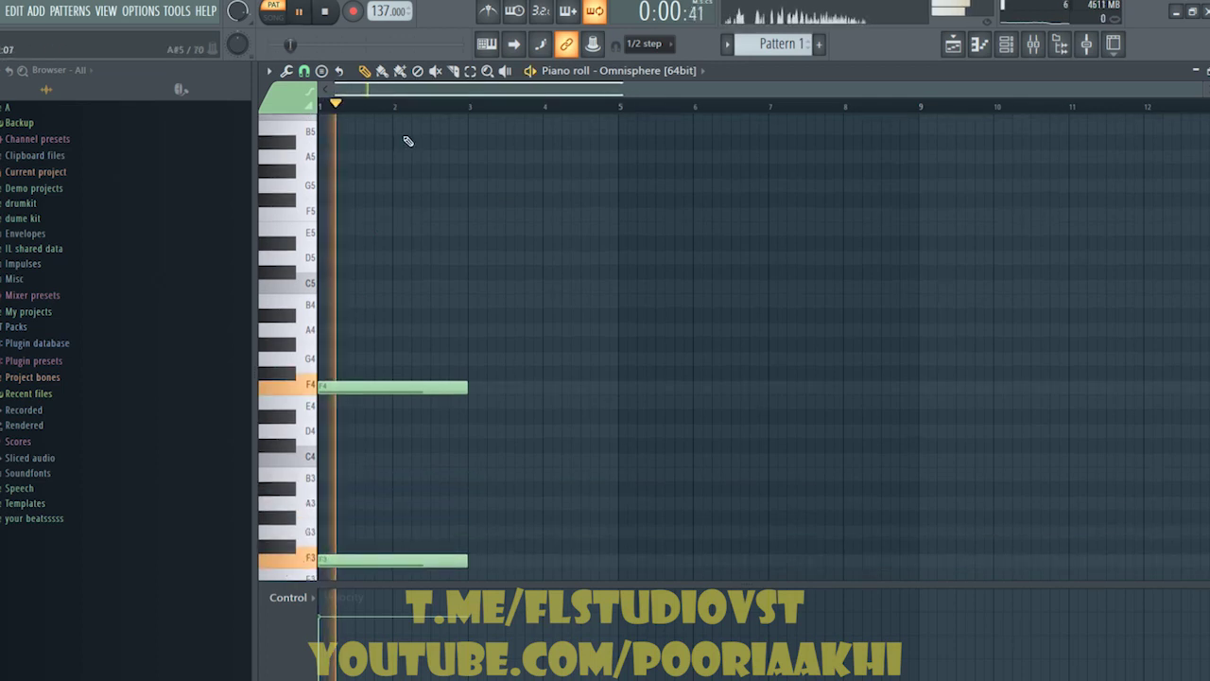
- Add four short, evenly spaced melody notes above the bass in bar 1: G#5, F5, G5 and G#5
scroll(362, 99, up, 4)
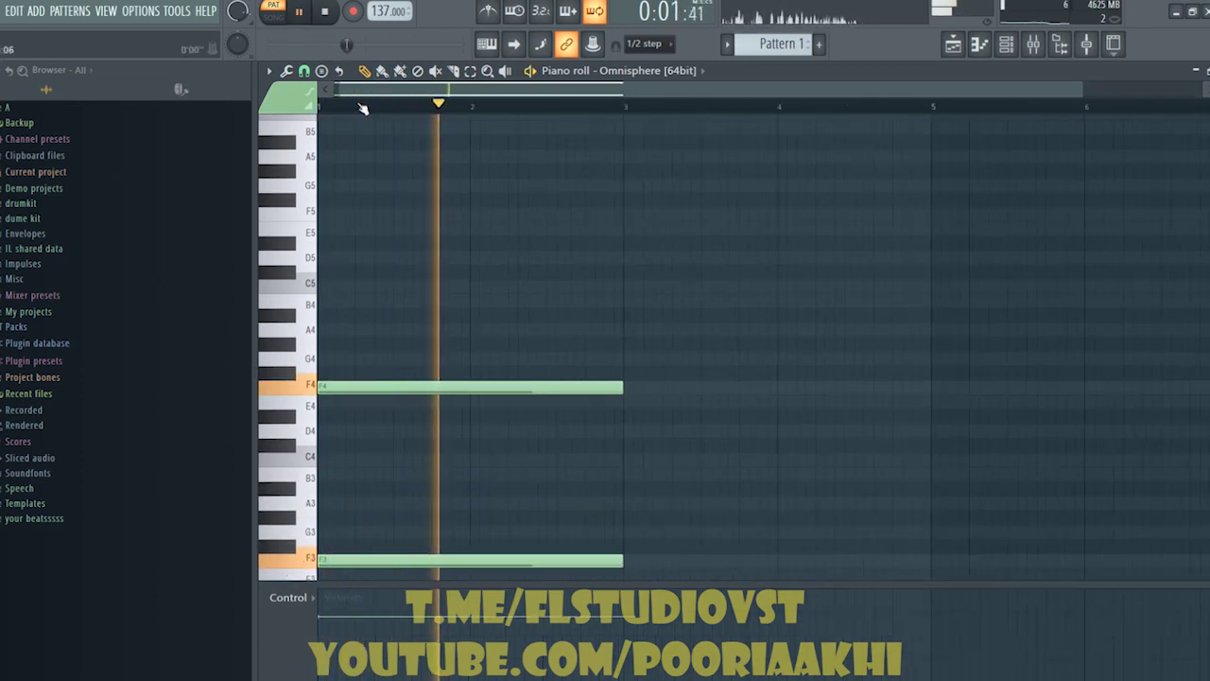
scroll(345, 217, up, 1)
key(space)
key(space)
click(341, 213)
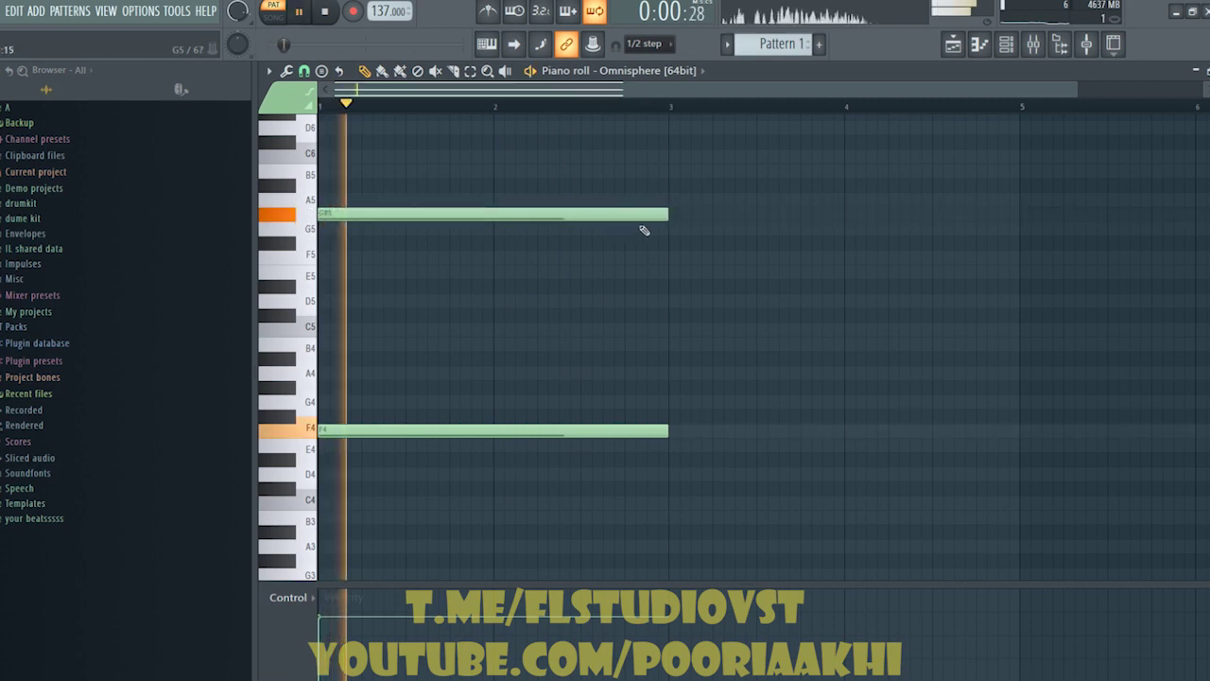
drag(354, 243, 338, 243)
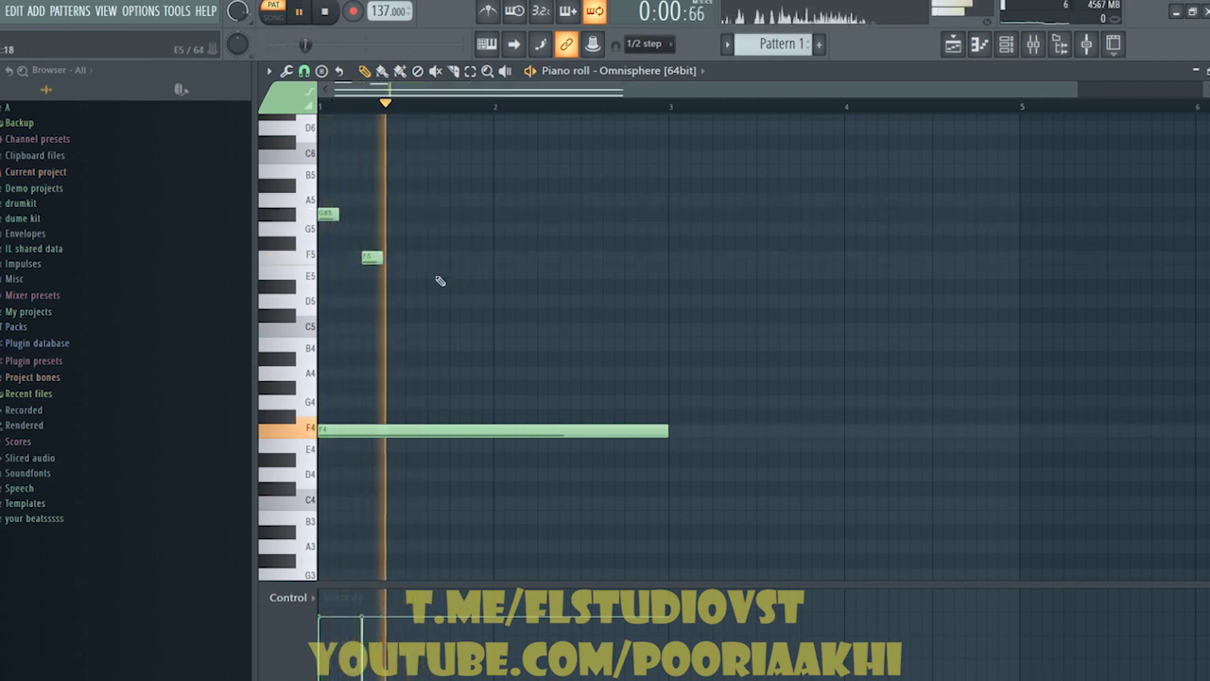
drag(414, 237, 408, 235)
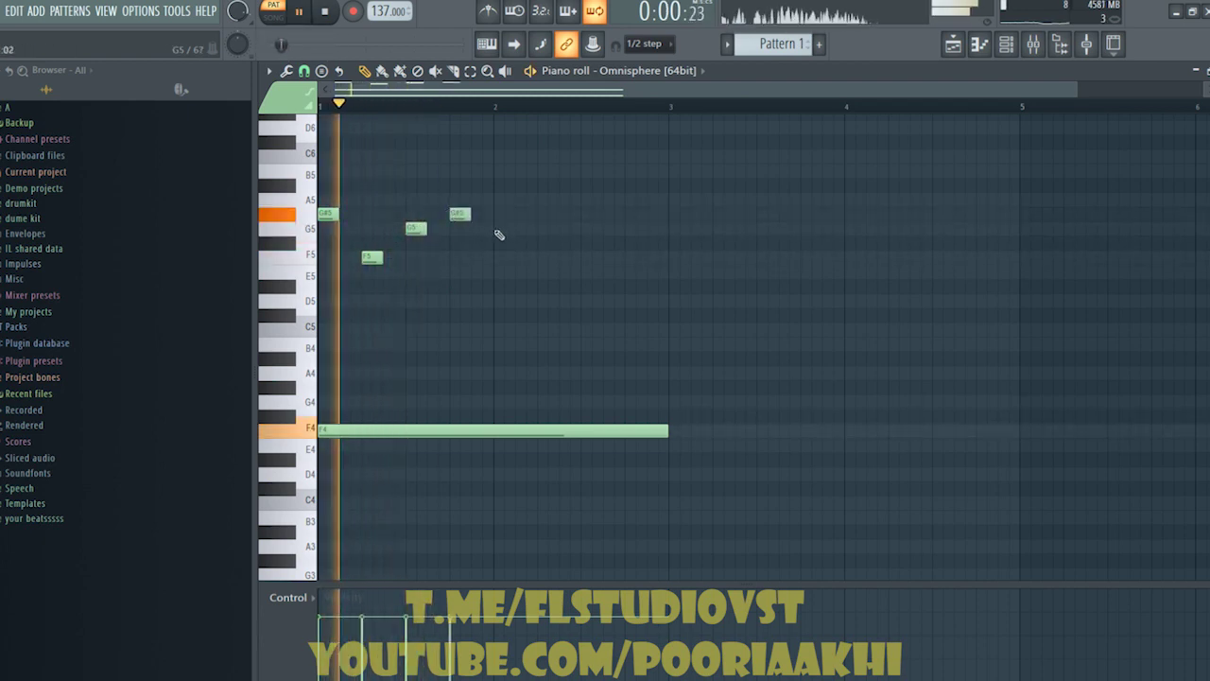
- Select the four melody notes in bar 1 and transpose them up one octave
drag(525, 171, 220, 324)
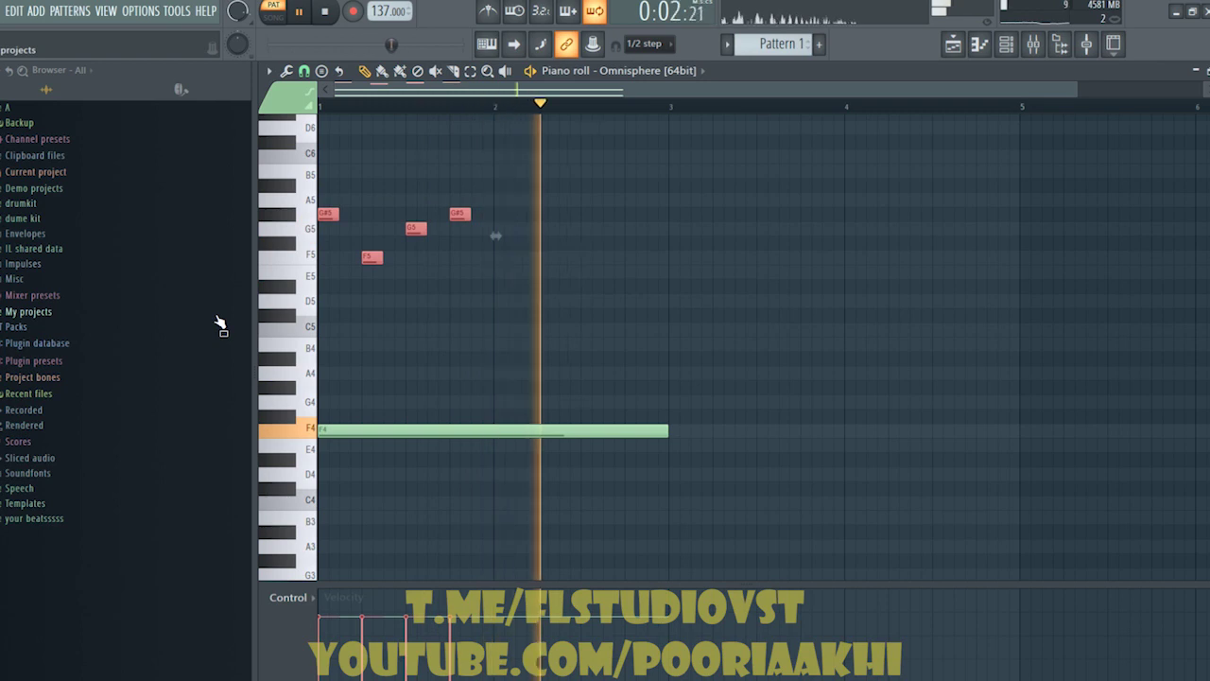
key(ctrl+Up)
key(space)
key(space)
scroll(400, 330, up, 3)
key(space)
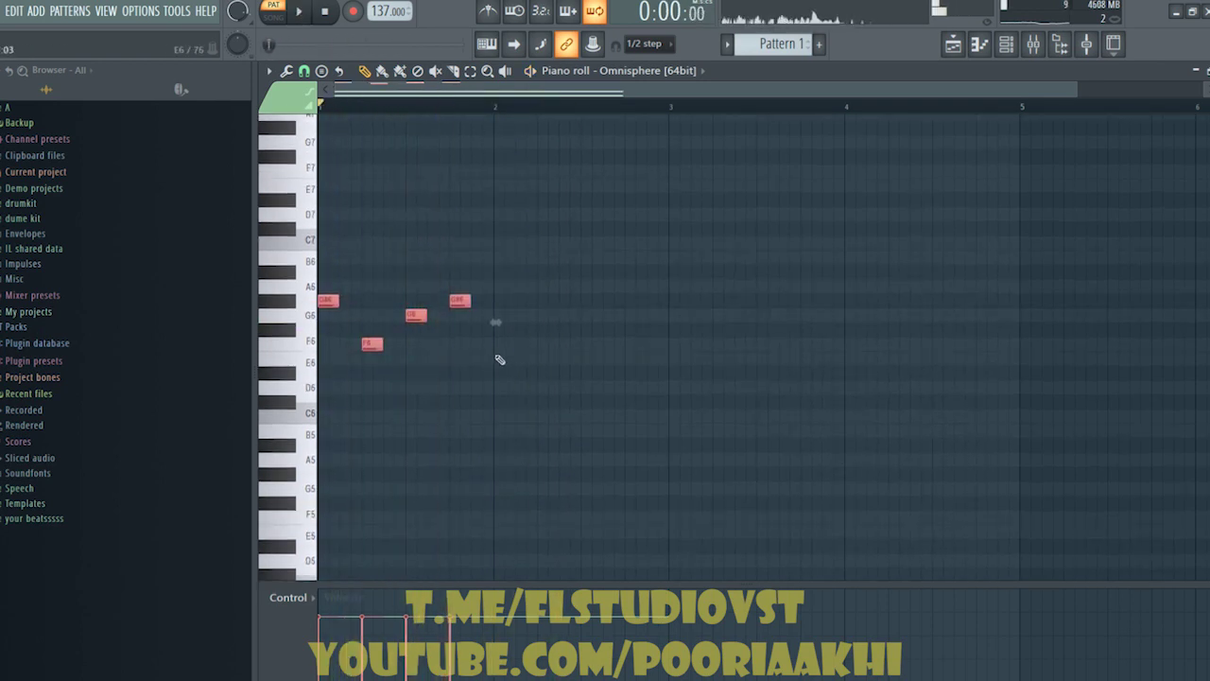
- Continue the melody in the first half of bar 2 with short F6 and G6 notes
click(501, 344)
key(space)
click(537, 316)
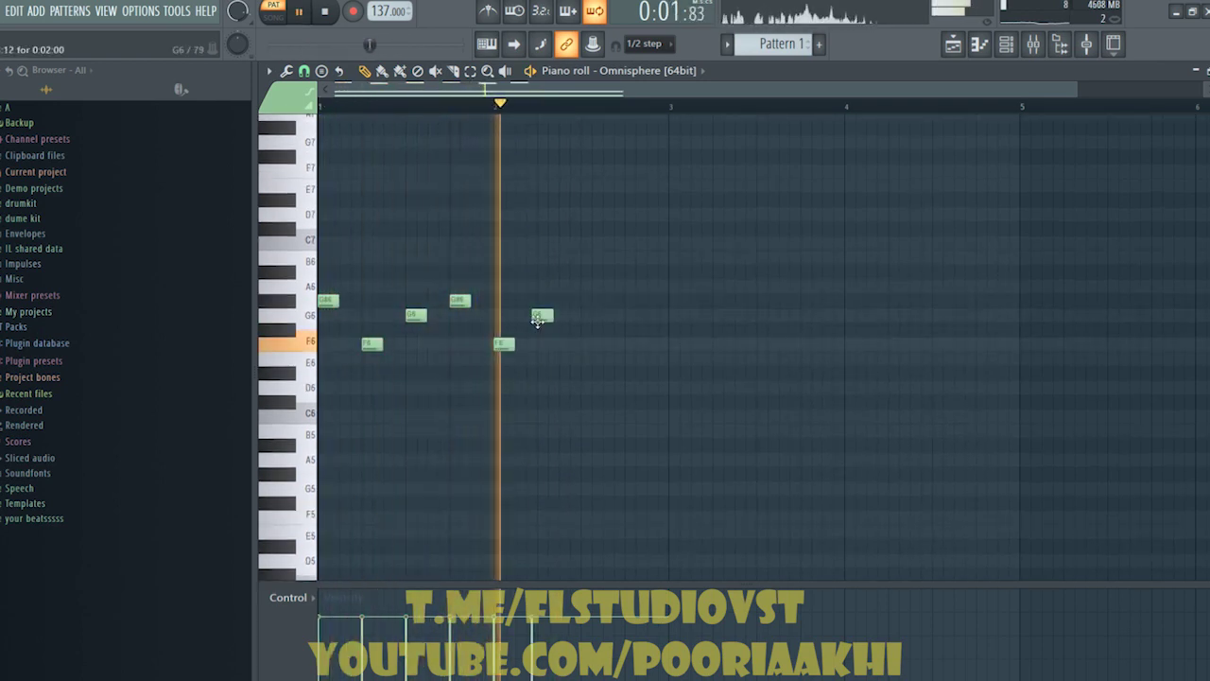
scroll(610, 354, down, 3)
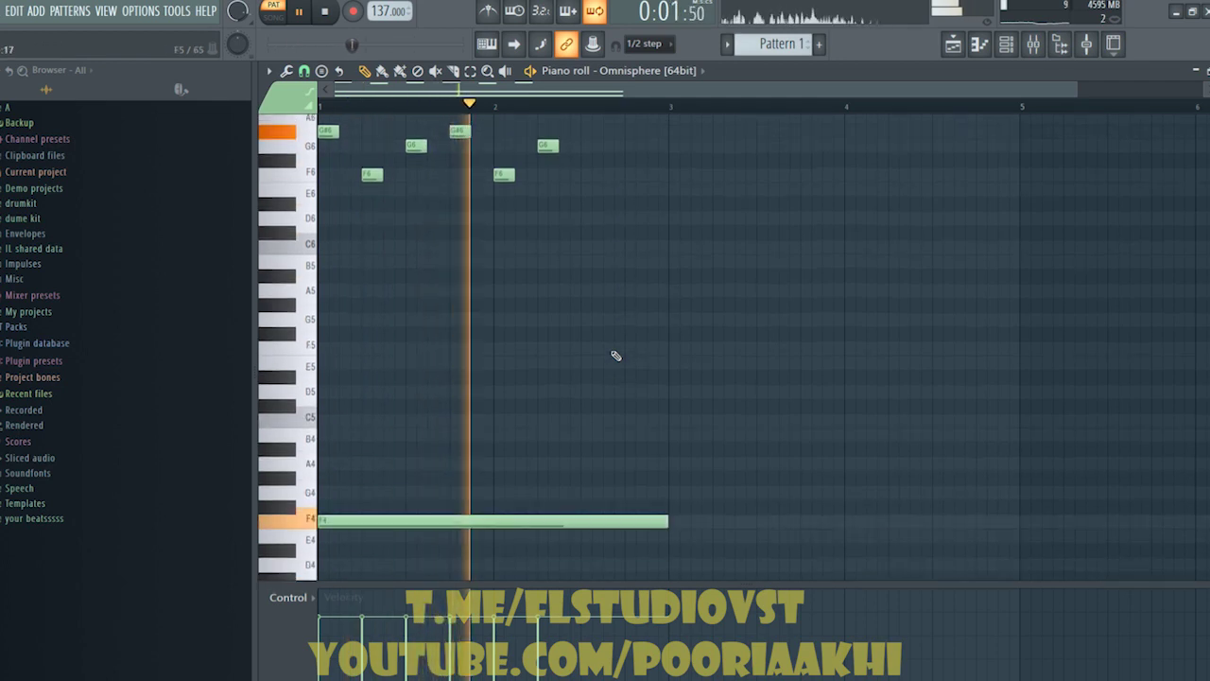
scroll(611, 343, up, 3)
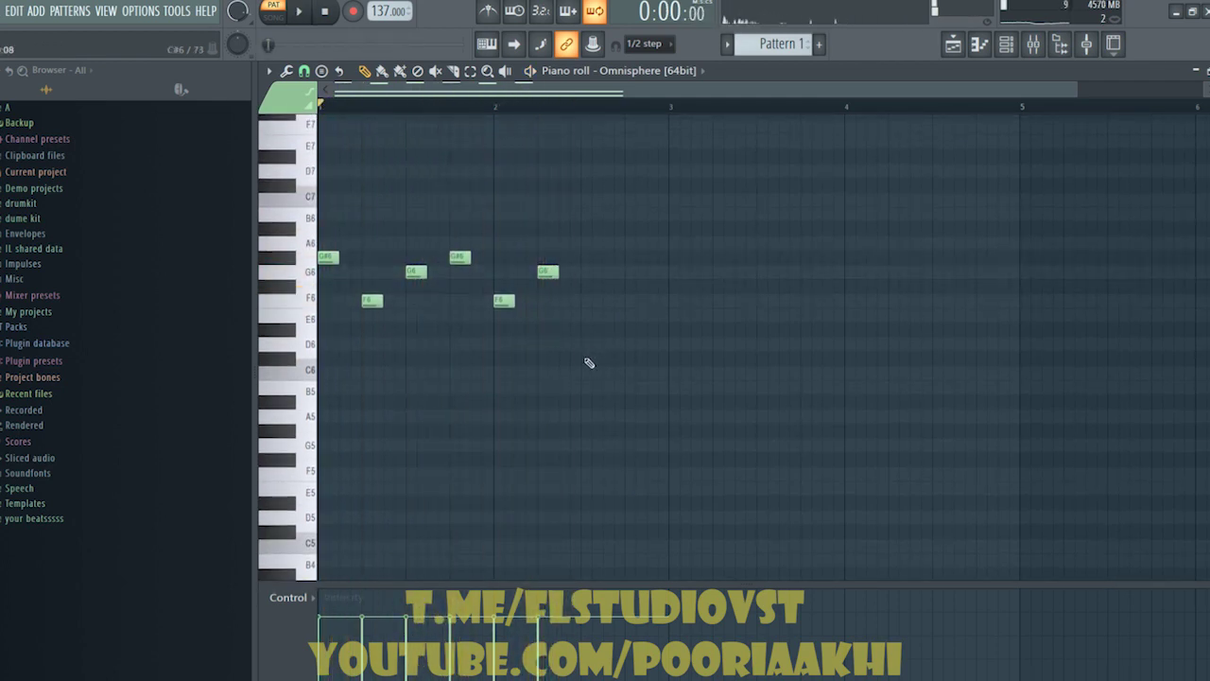
- Complete the melody in the second half of bar 2 with short C#6, E6 and F6 notes, ending F6 on the bar line
key(space)
click(651, 300)
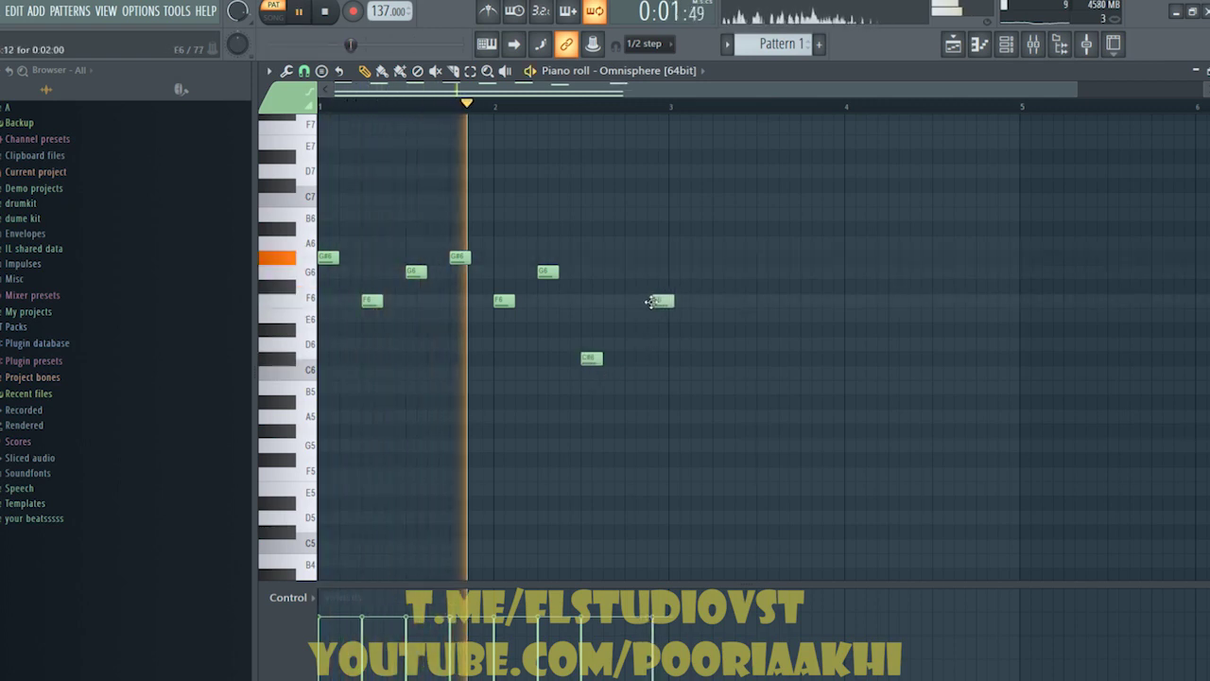
key(space)
drag(647, 303, 647, 301)
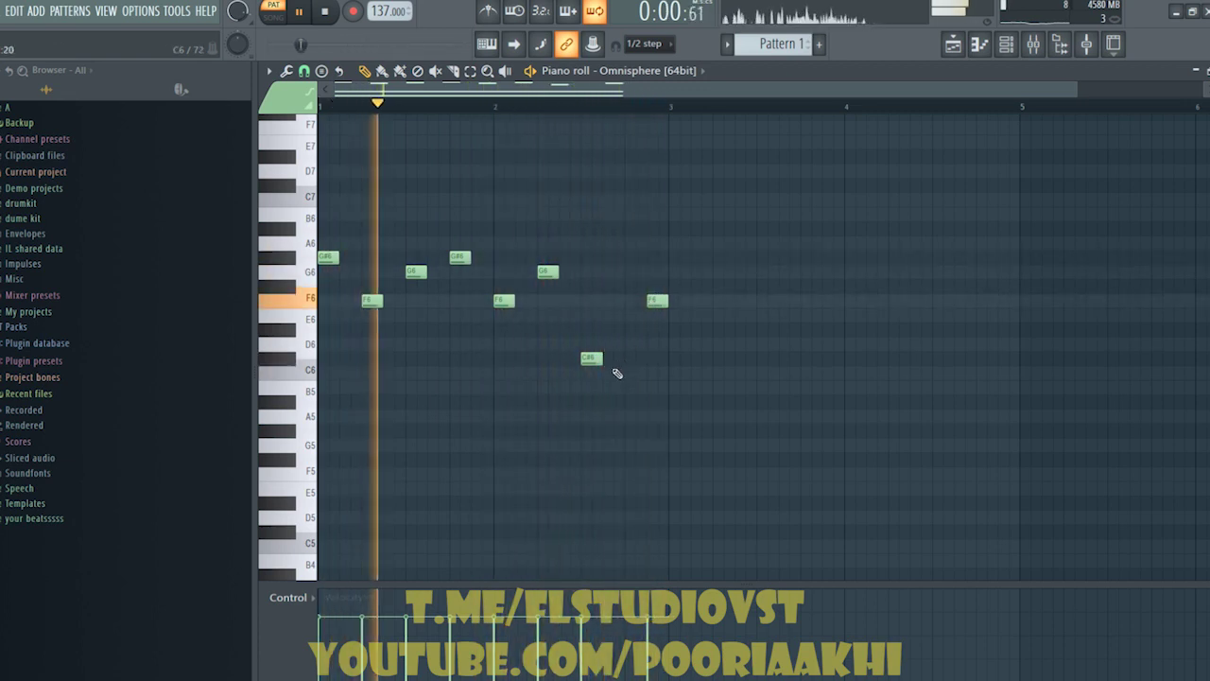
click(605, 315)
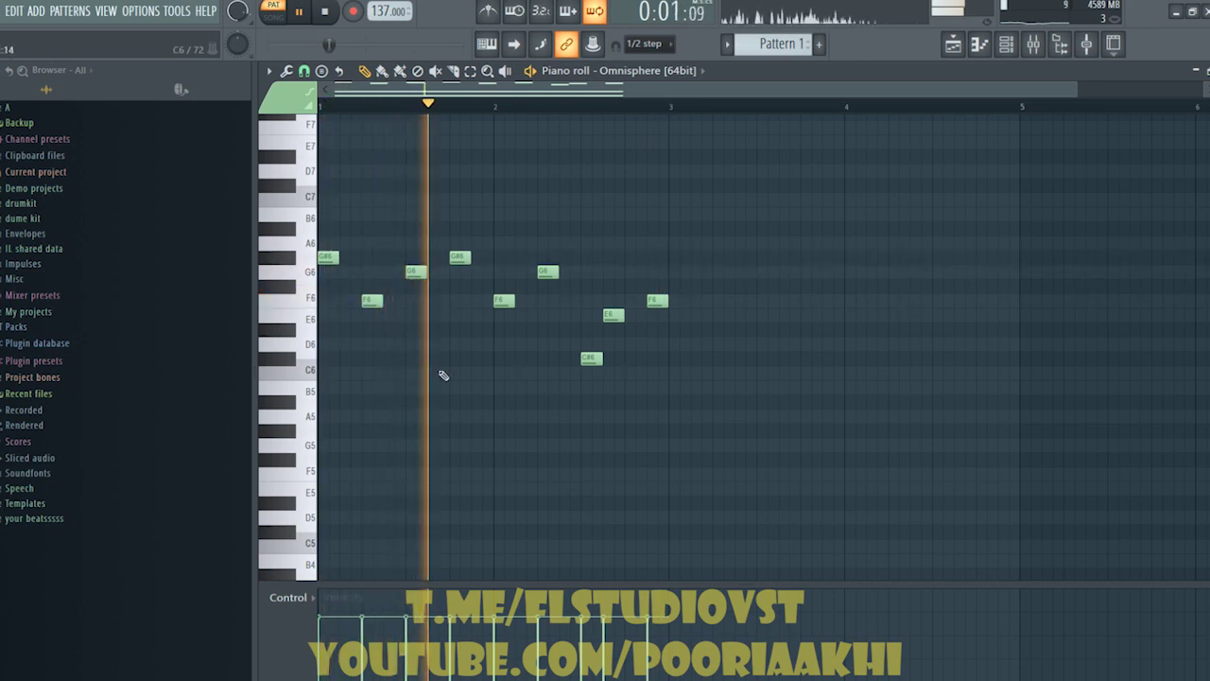
- Fill the gaps between the melody notes in bars 1 and 2 with seven short C6 notes
click(342, 373)
click(386, 373)
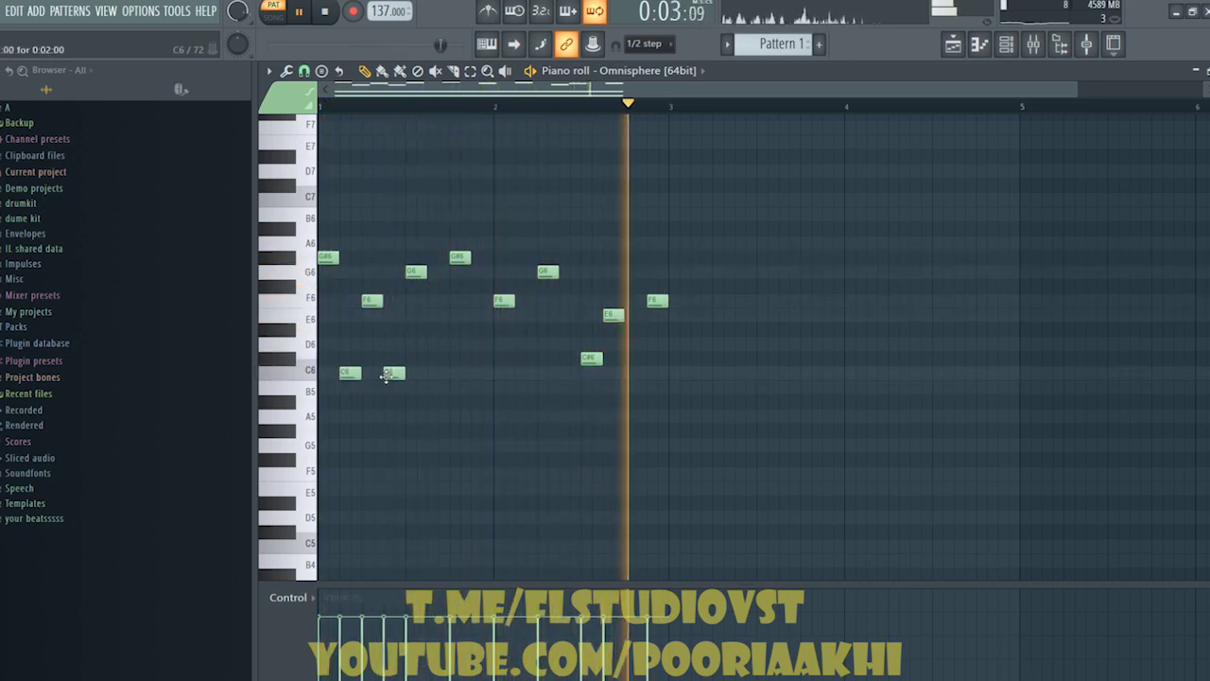
click(426, 373)
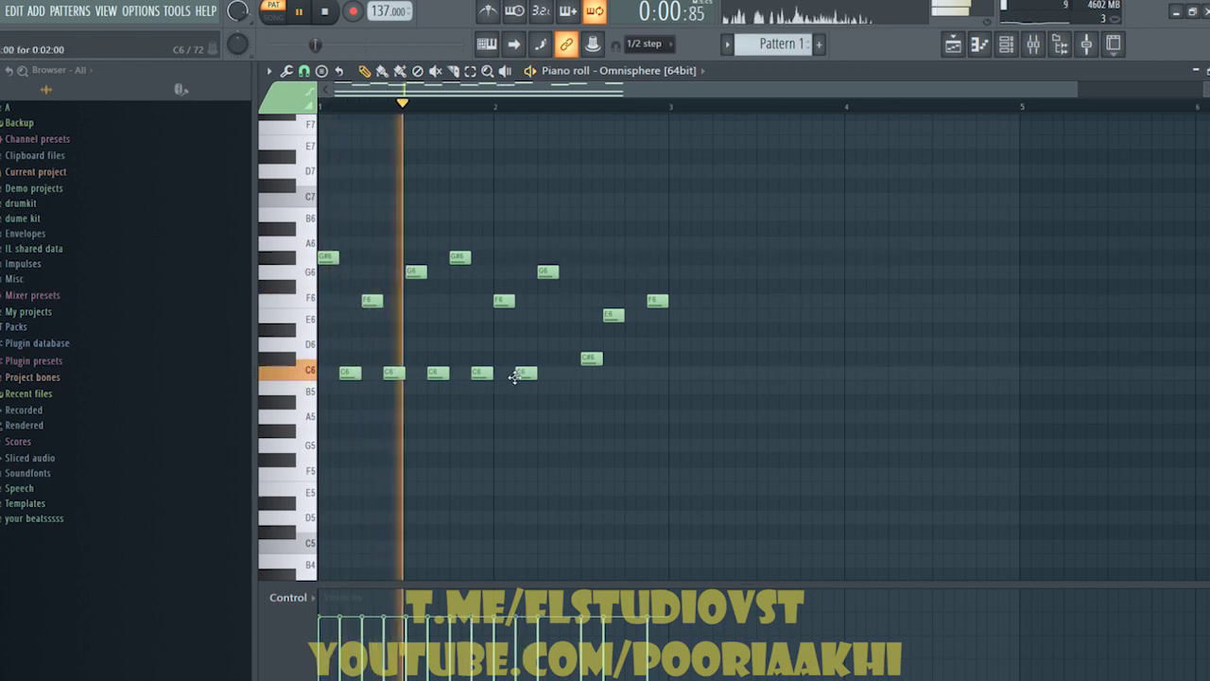
click(517, 373)
click(557, 373)
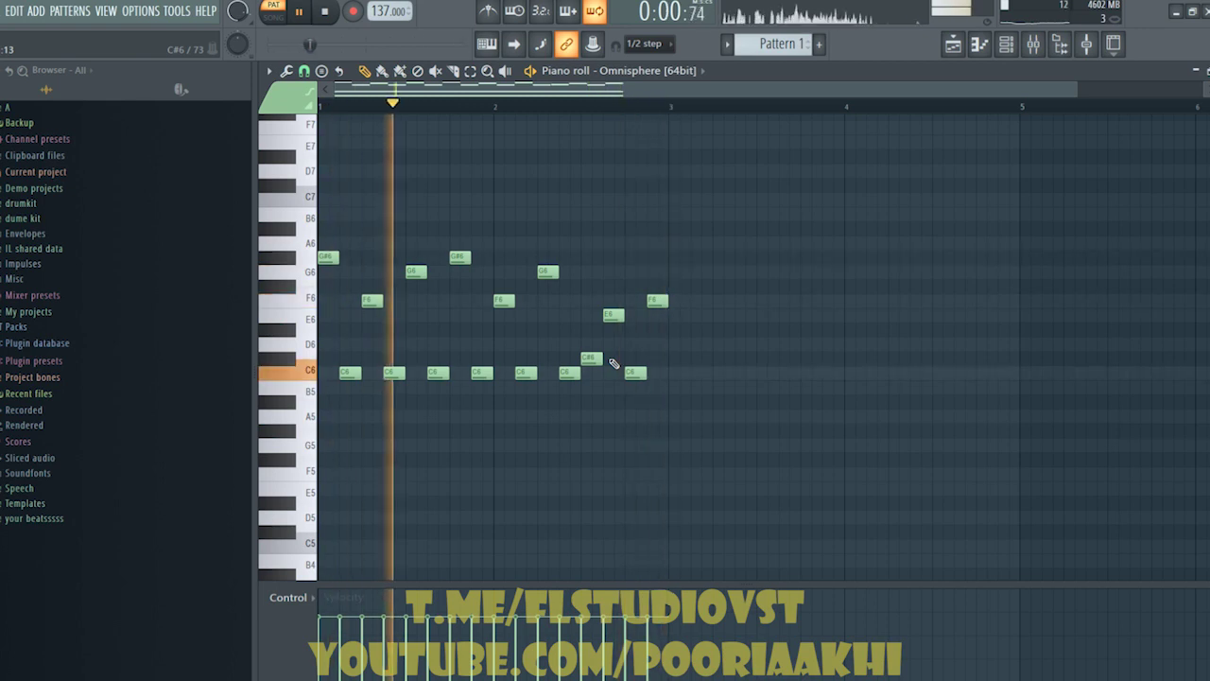
- Select all melody and bass notes in bars 1–2 and duplicate them into bars 3–4
drag(679, 224, 295, 360)
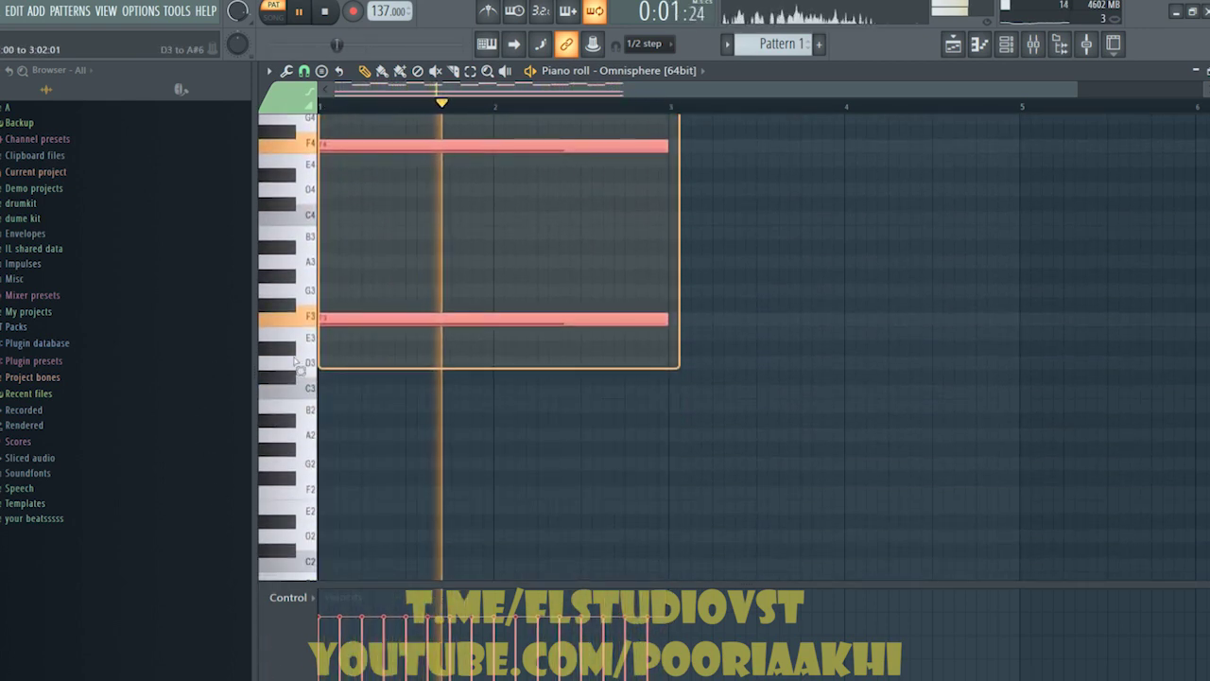
key(ctrl+b)
drag(735, 321, 687, 323)
key(space)
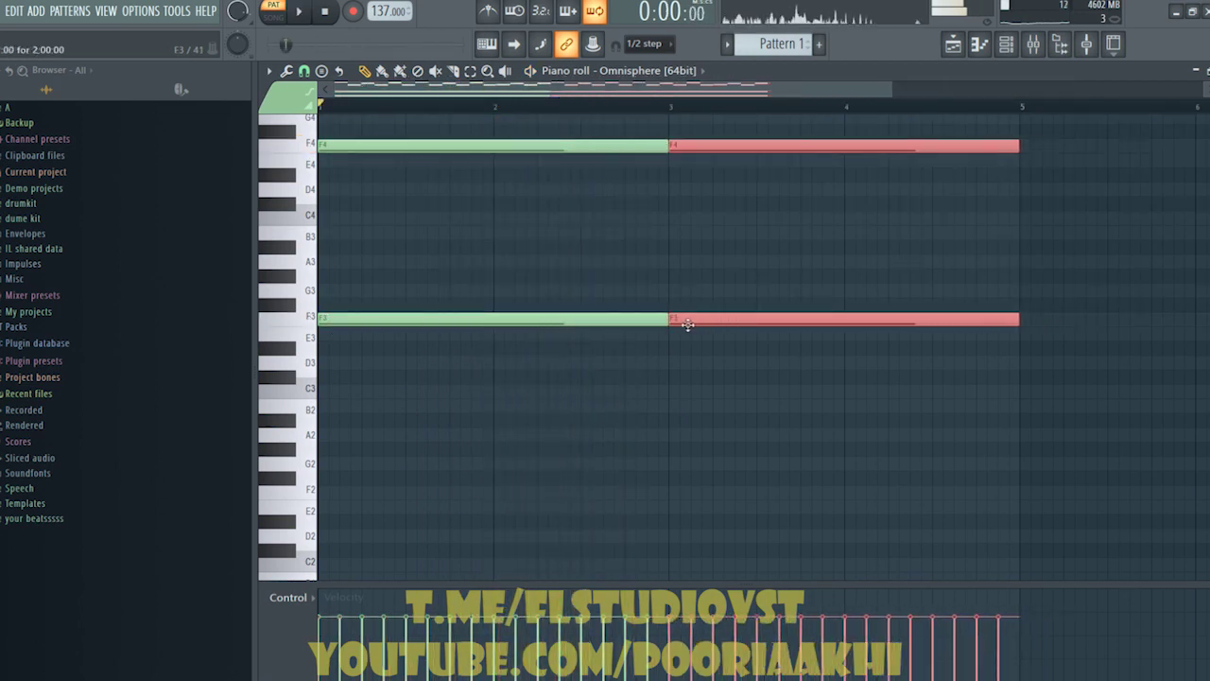
- Select every note in bars 1–4, duplicate them into bars 5–8, and clear the selection
scroll(727, 370, up, 5)
scroll(627, 108, down, 2)
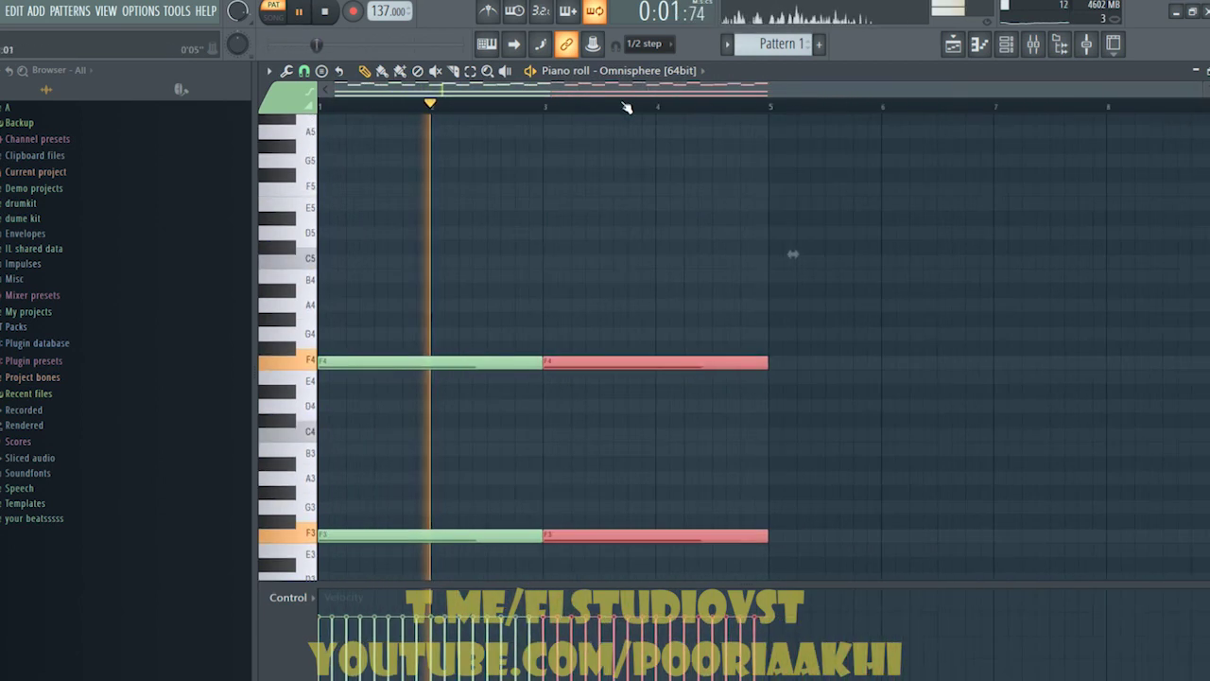
scroll(864, 217, up, 5)
drag(865, 200, 232, 577)
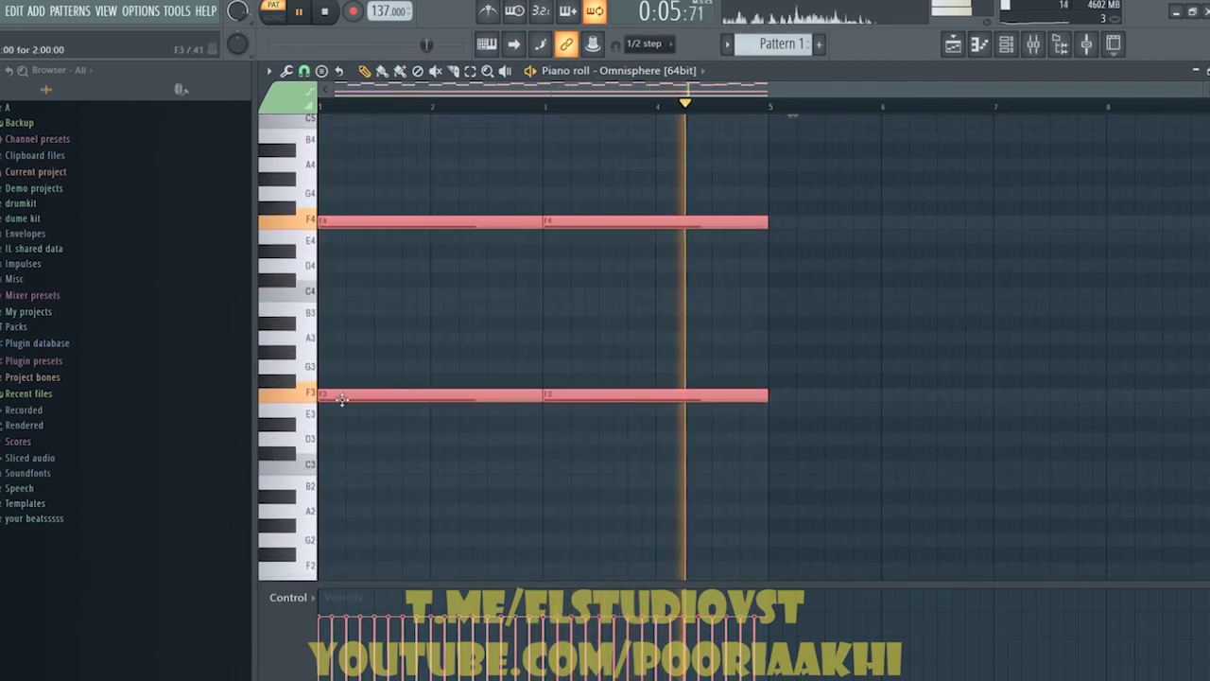
key(ctrl+b)
drag(831, 372, 793, 376)
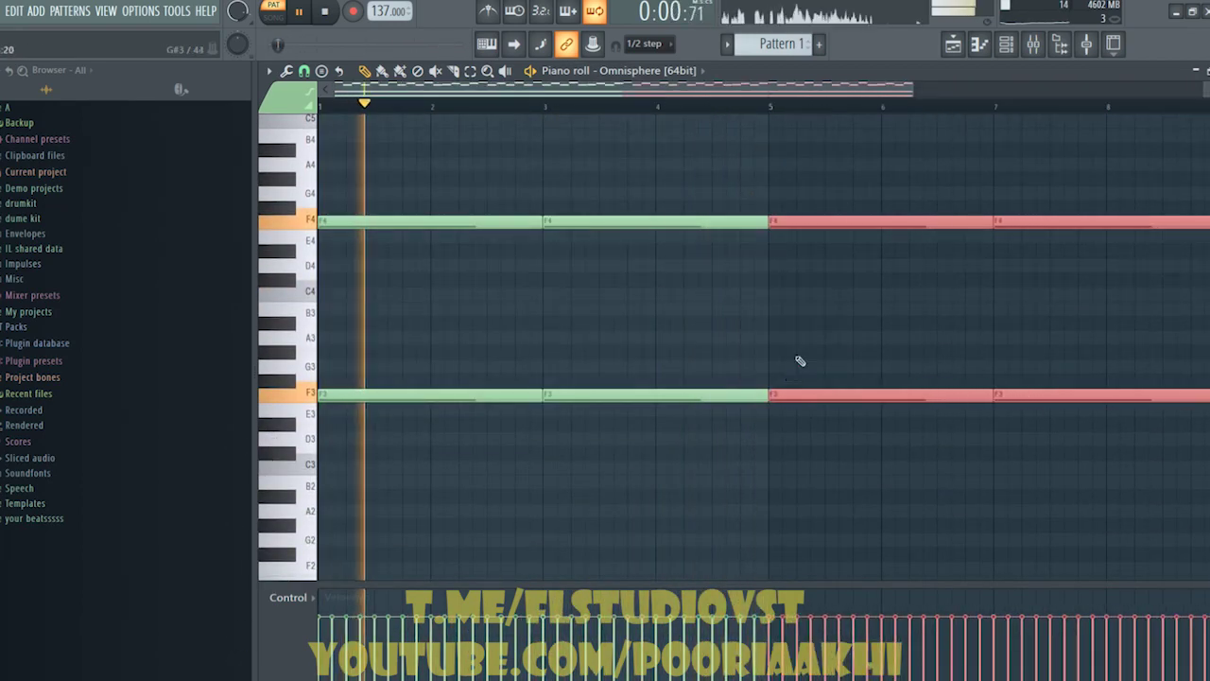
key(ctrl+d)
- Shorten the last F4 and F3 bass notes, starting at bar 7, so they end at bar 8, and deselect them
scroll(744, 115, down, 2)
scroll(1056, 315, up, 7)
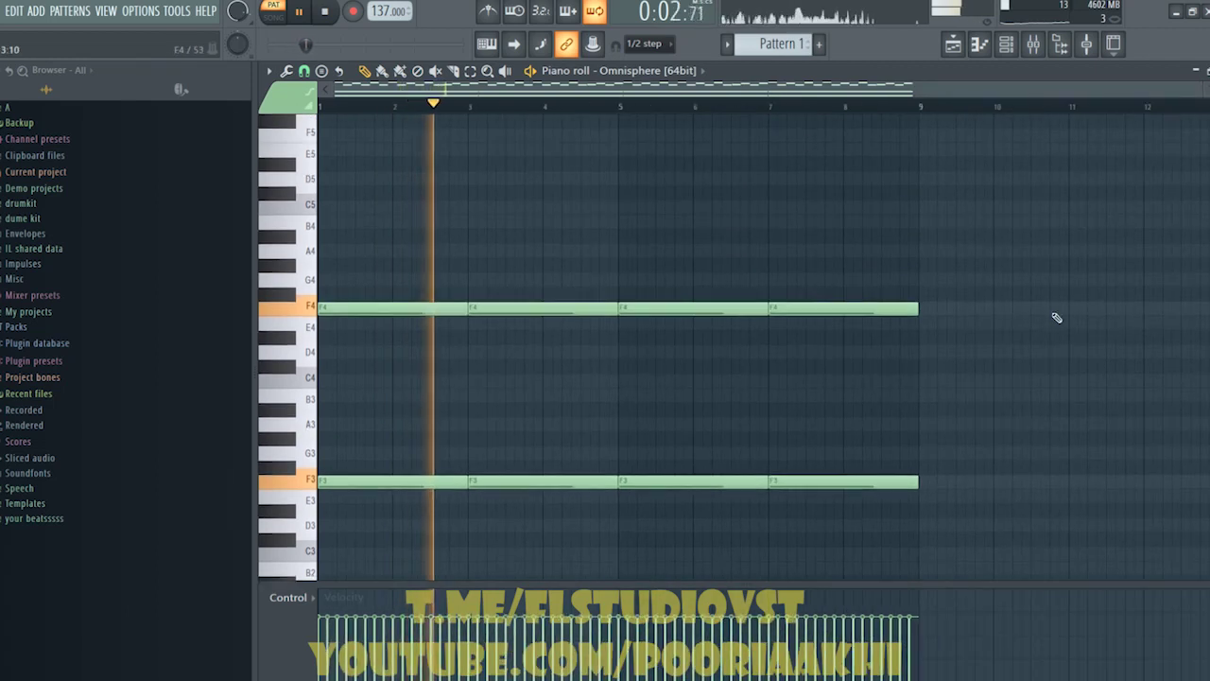
scroll(1056, 319, down, 4)
drag(950, 316, 769, 531)
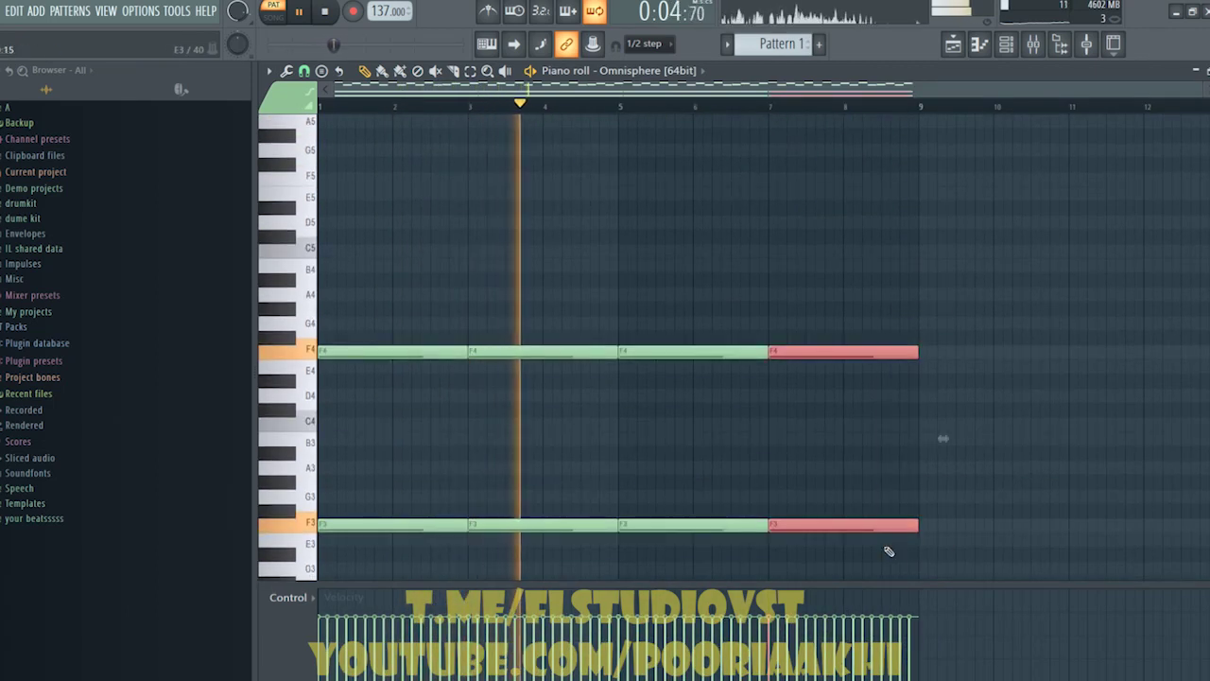
drag(925, 537, 841, 525)
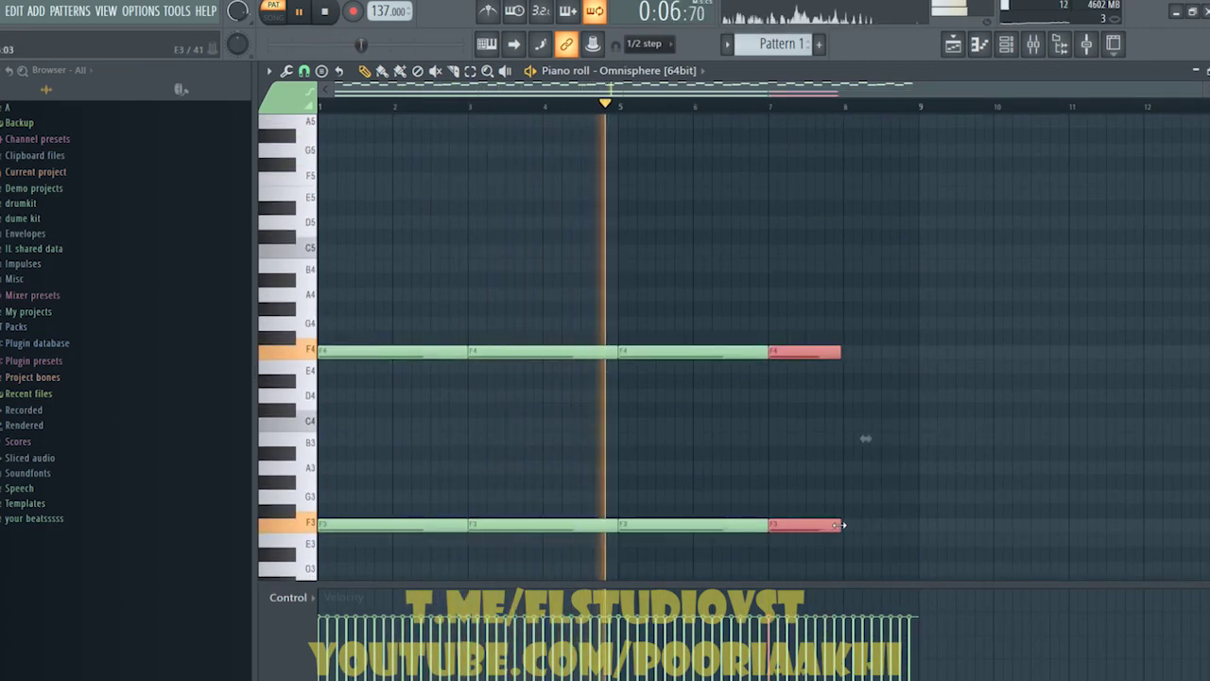
click(882, 488)
- Delete all the short melody and C6 filler notes in bar 8
scroll(1034, 275, up, 6)
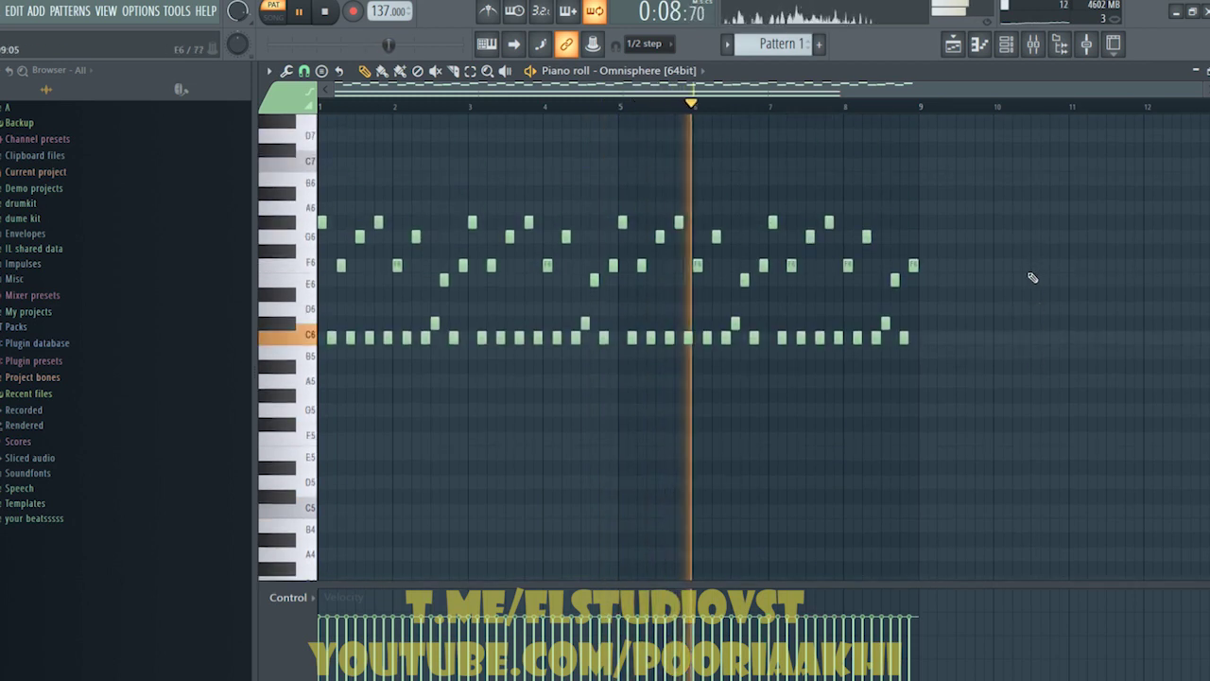
scroll(1055, 106, up, 2)
scroll(1056, 106, up, 2)
right_click(702, 265)
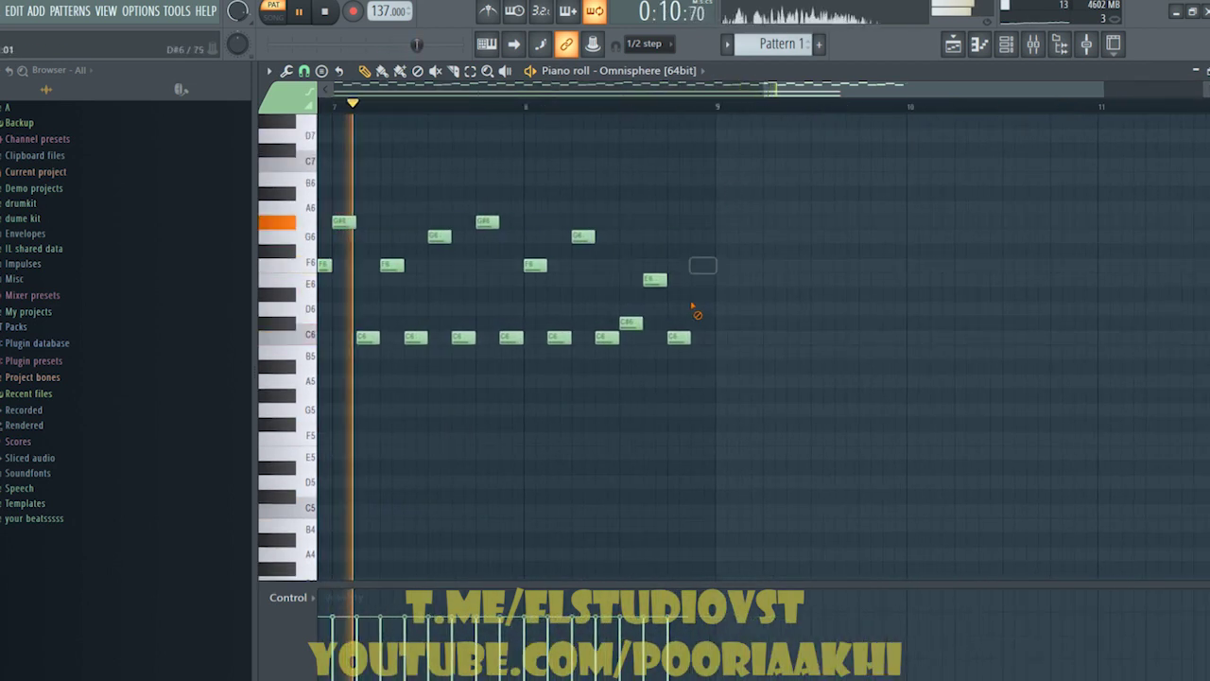
right_click(679, 337)
right_click(654, 281)
right_click(630, 323)
right_click(606, 337)
right_click(582, 235)
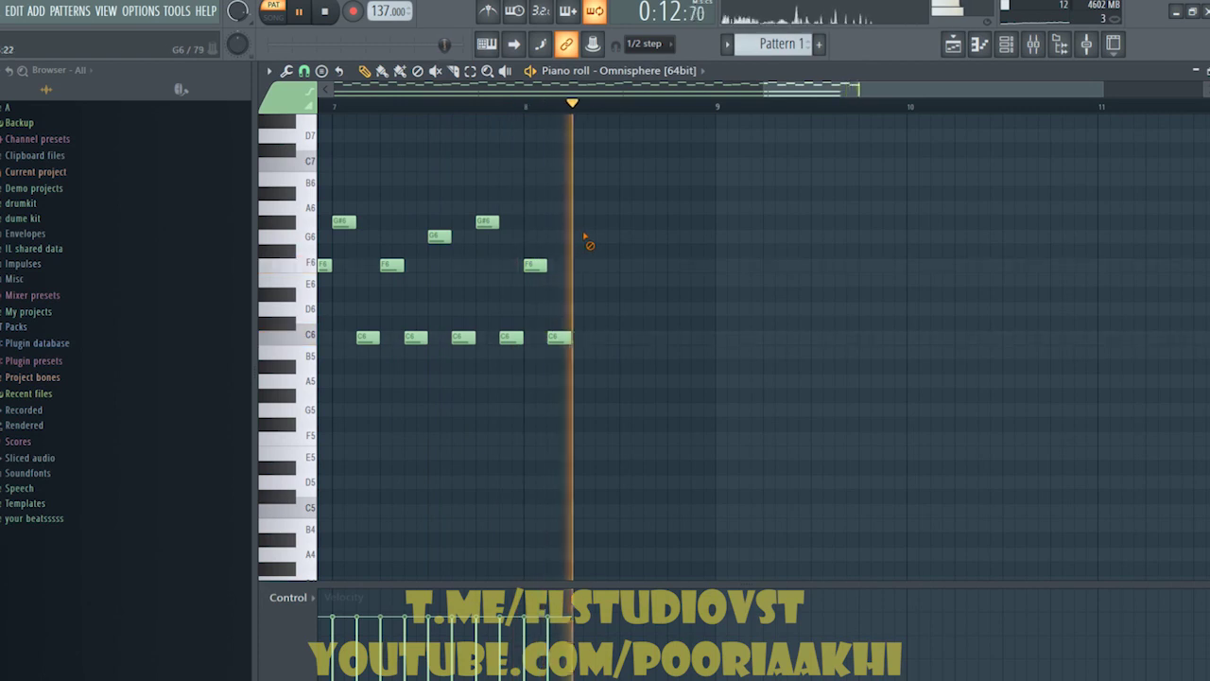
right_click(559, 338)
scroll(571, 218, up, 4)
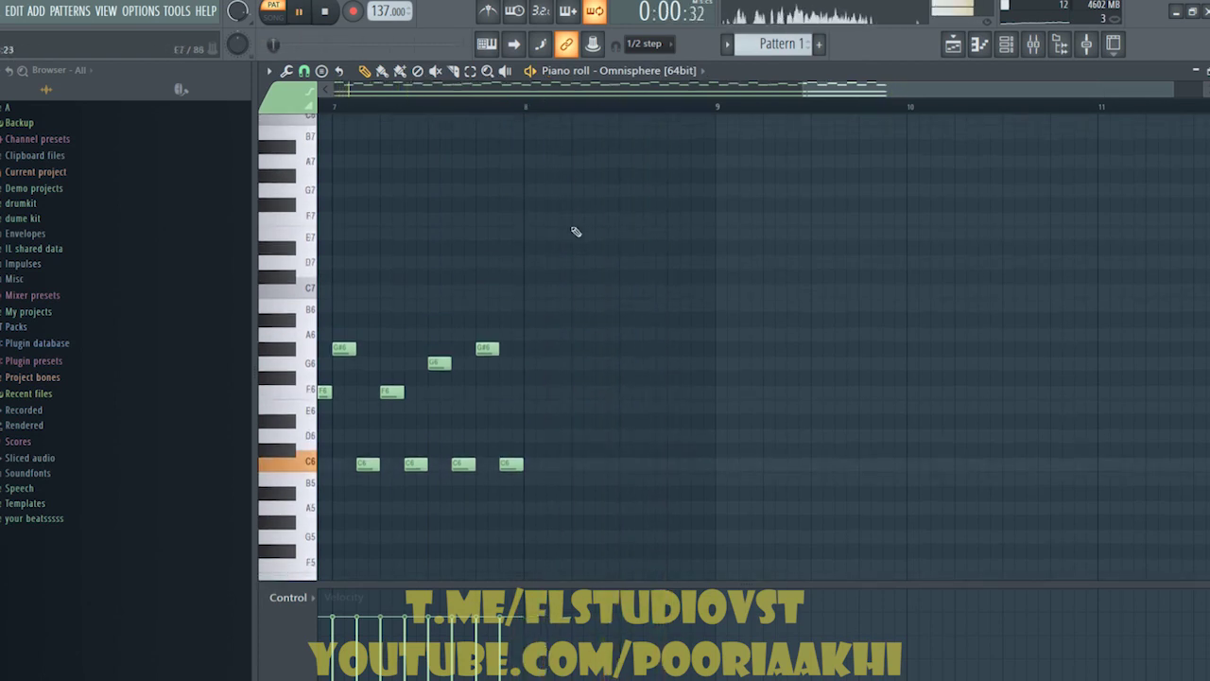
click(547, 221)
right_click(583, 228)
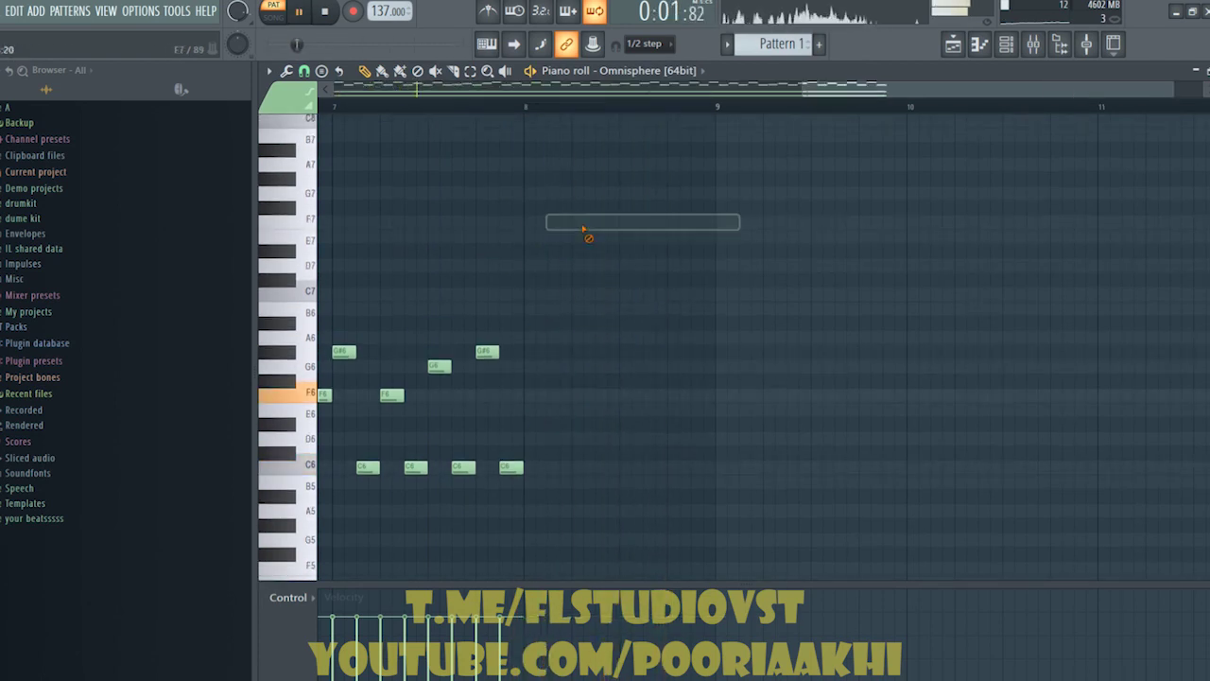
- Build a descending run of short notes across bar 8 from the highest octave, ending with G#6, G6, G#5 and G5
scroll(583, 180, up, 1)
click(569, 151)
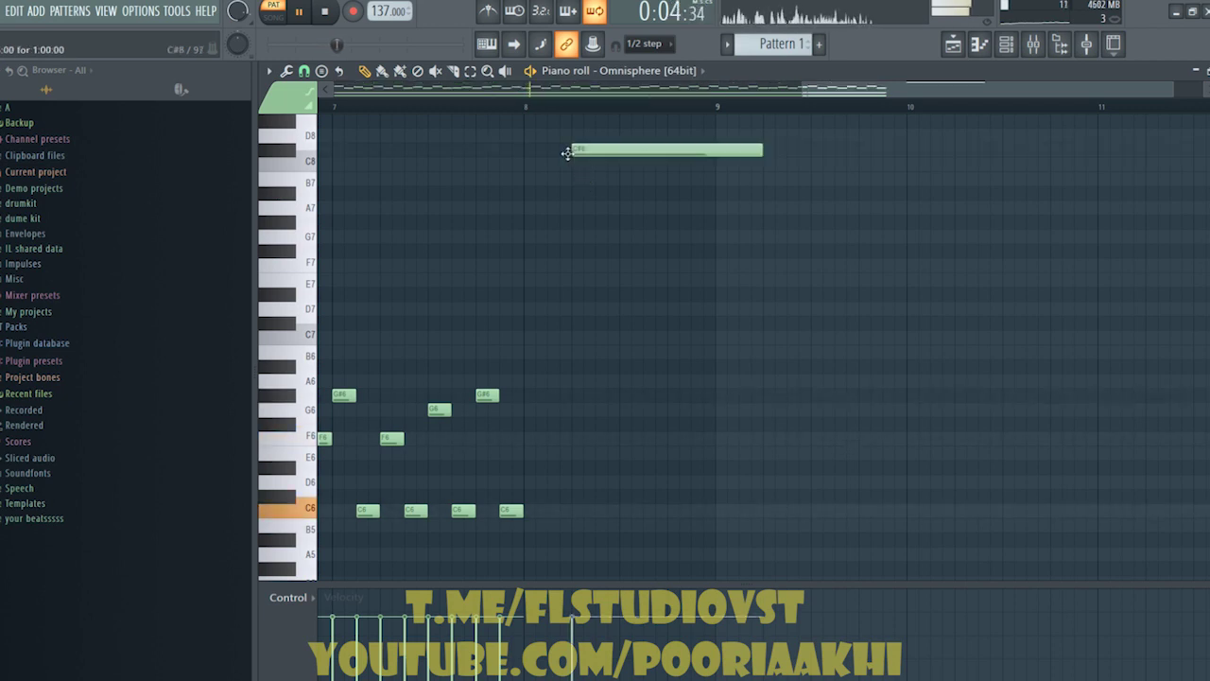
click(651, 411)
scroll(661, 378, down, 5)
click(682, 351)
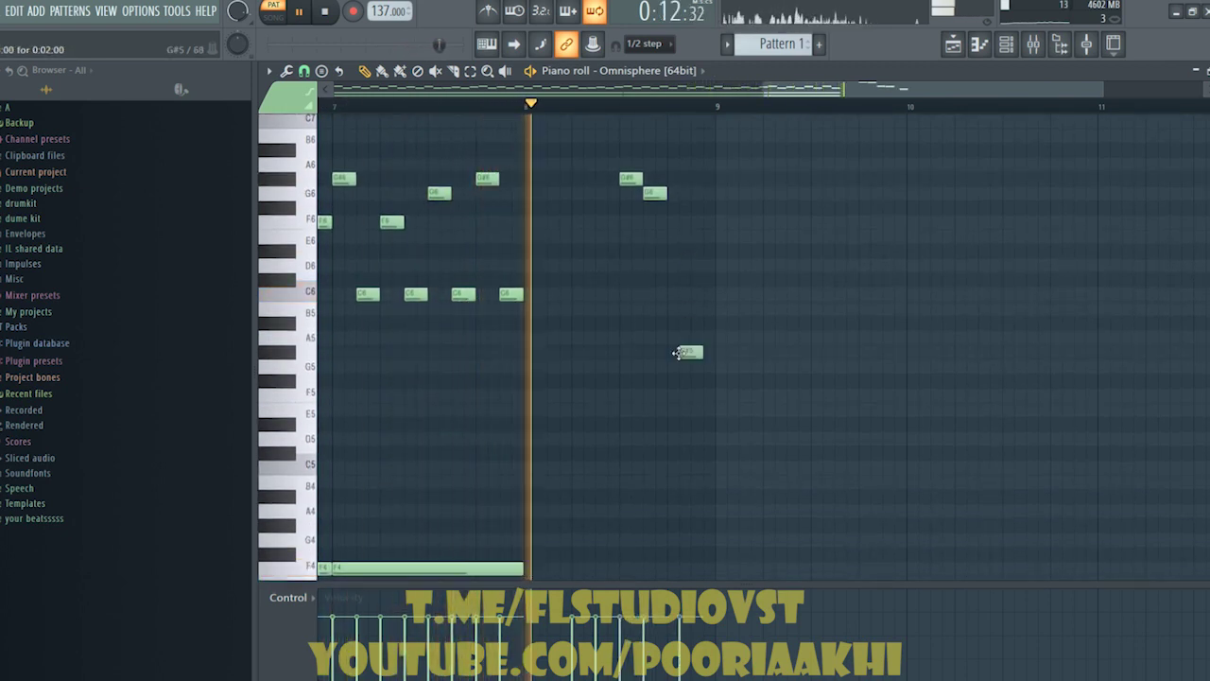
drag(677, 352, 667, 352)
click(700, 368)
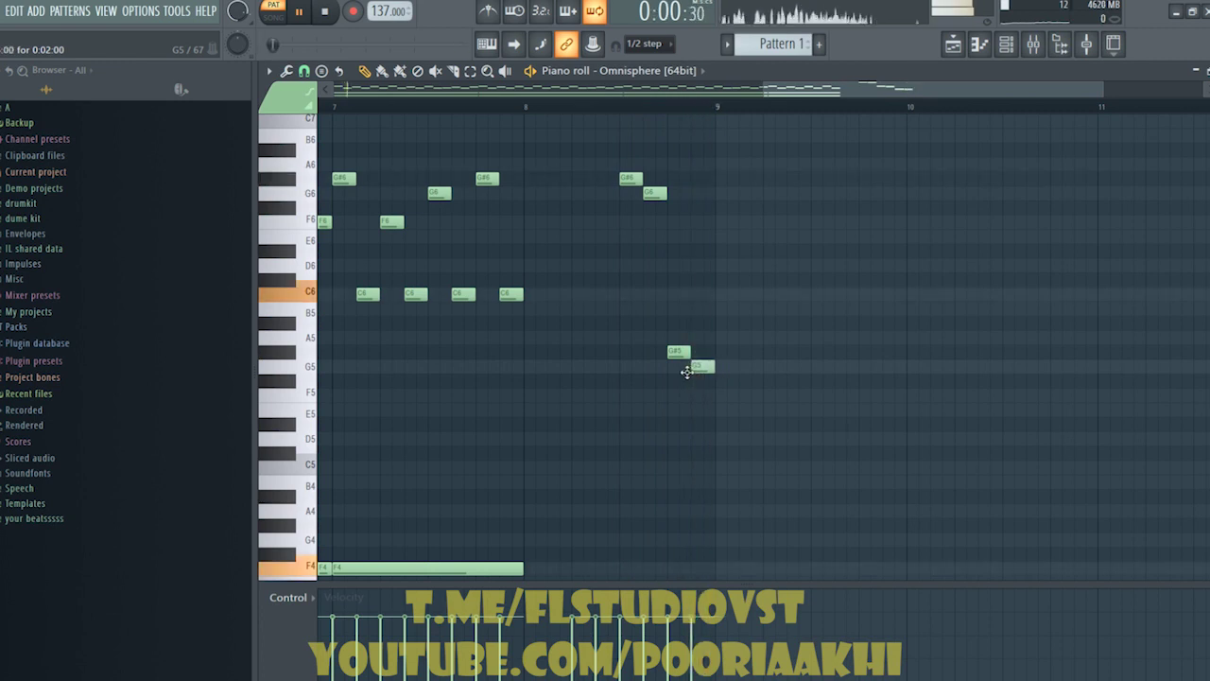
- Examine the bass notes, arpeggio and bar 8 ending of the Omnisphere melody while the pattern plays
scroll(688, 370, down, 5)
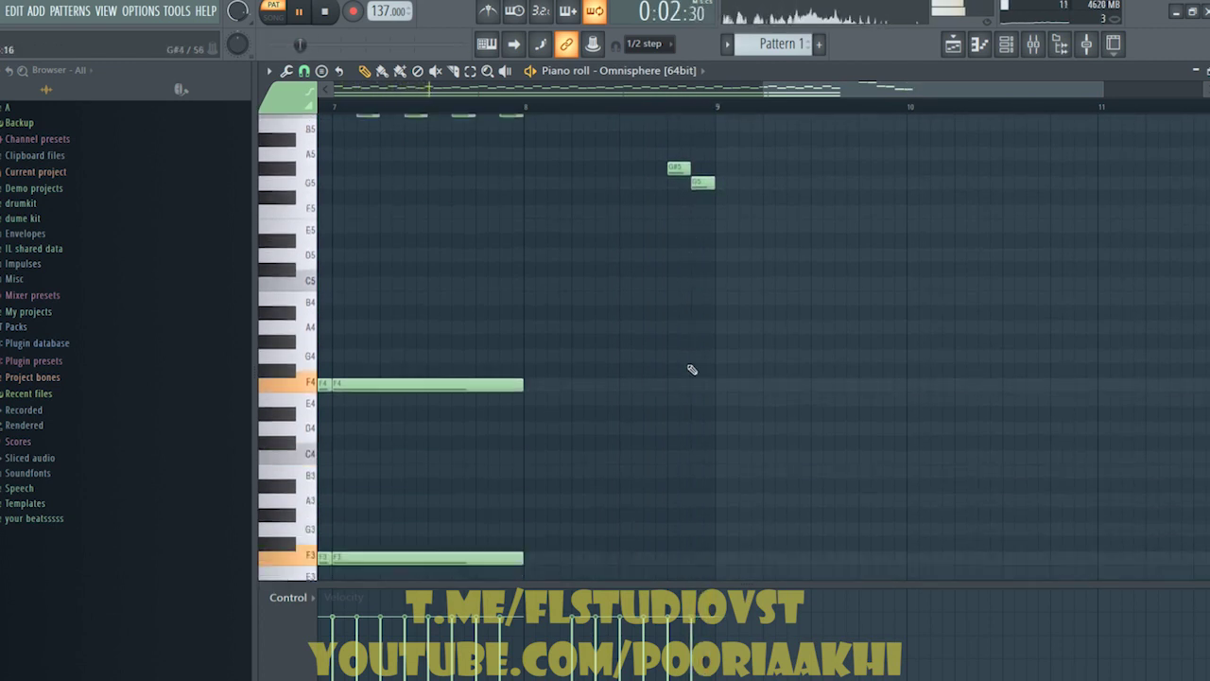
scroll(692, 370, down, 2)
scroll(680, 85, down, 4)
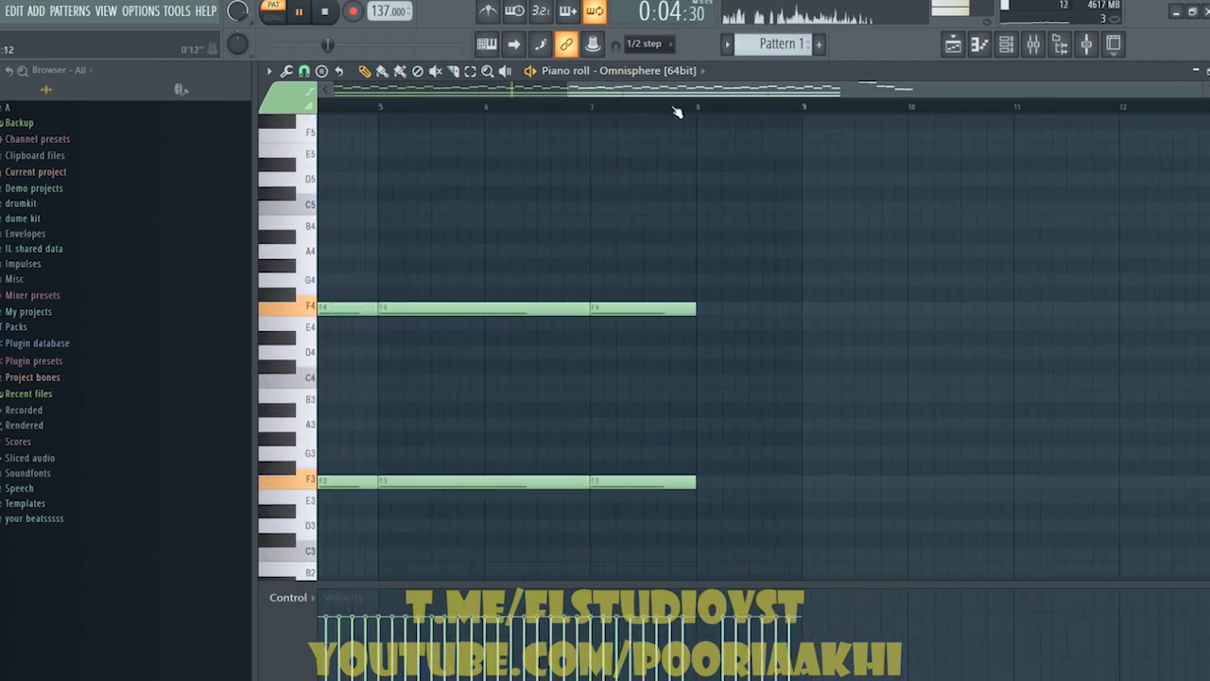
scroll(667, 159, up, 3)
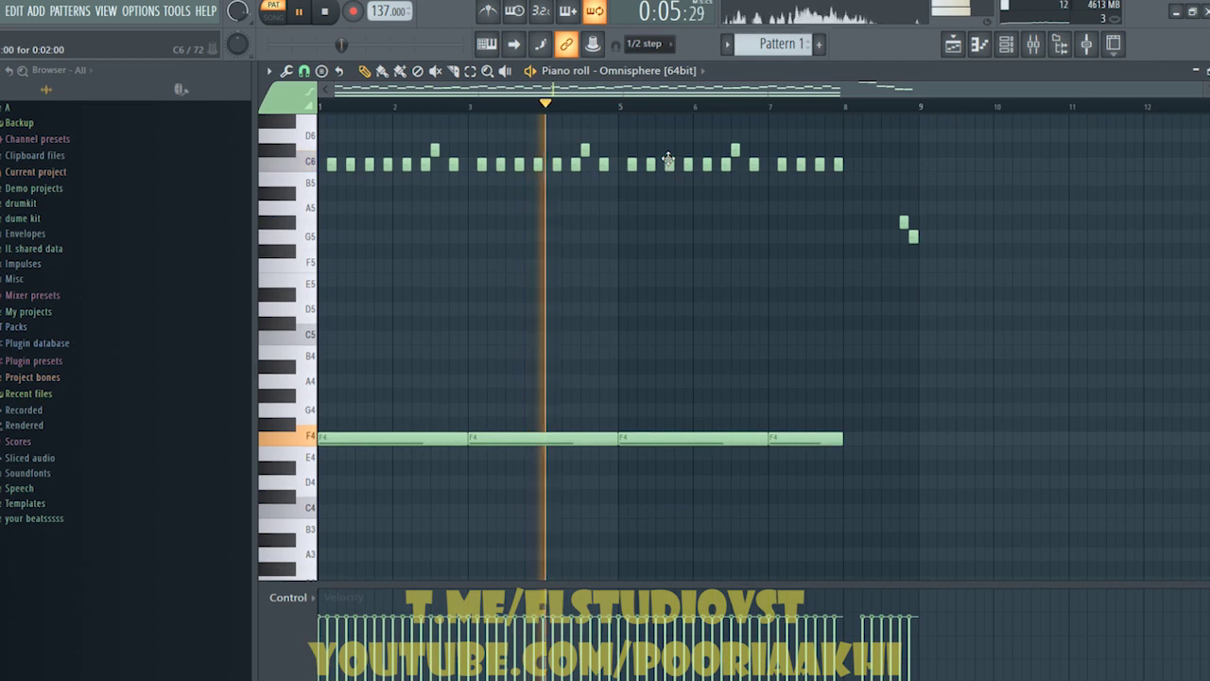
click(652, 70)
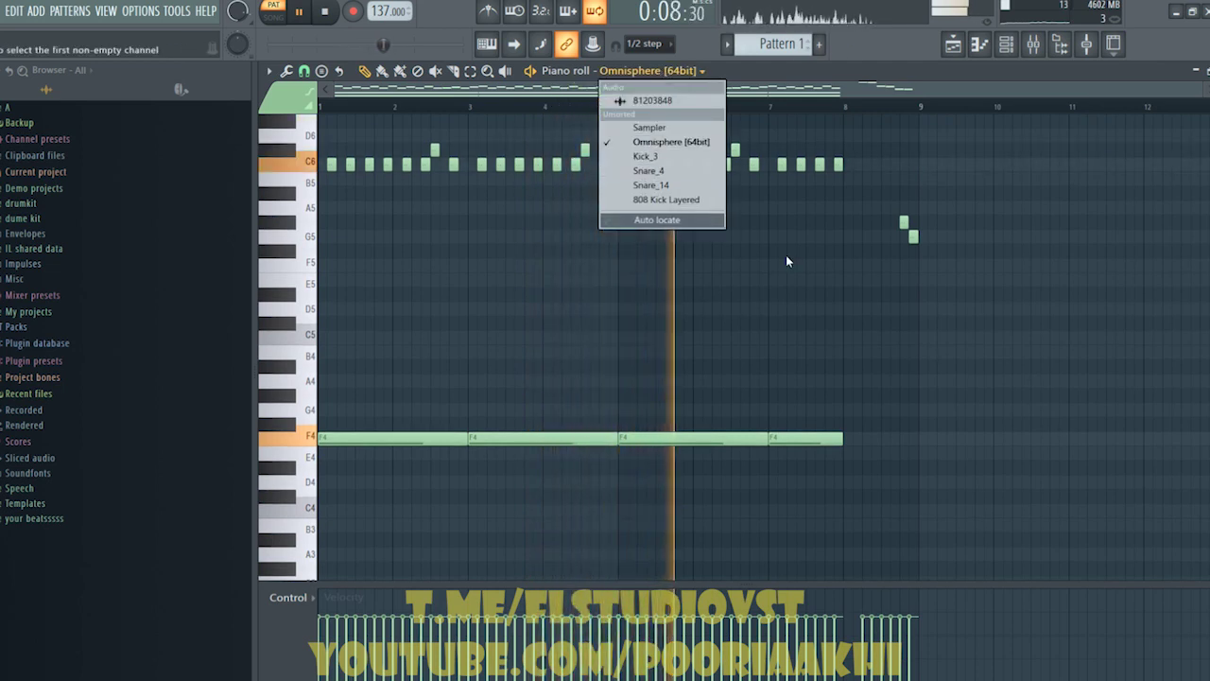
click(854, 214)
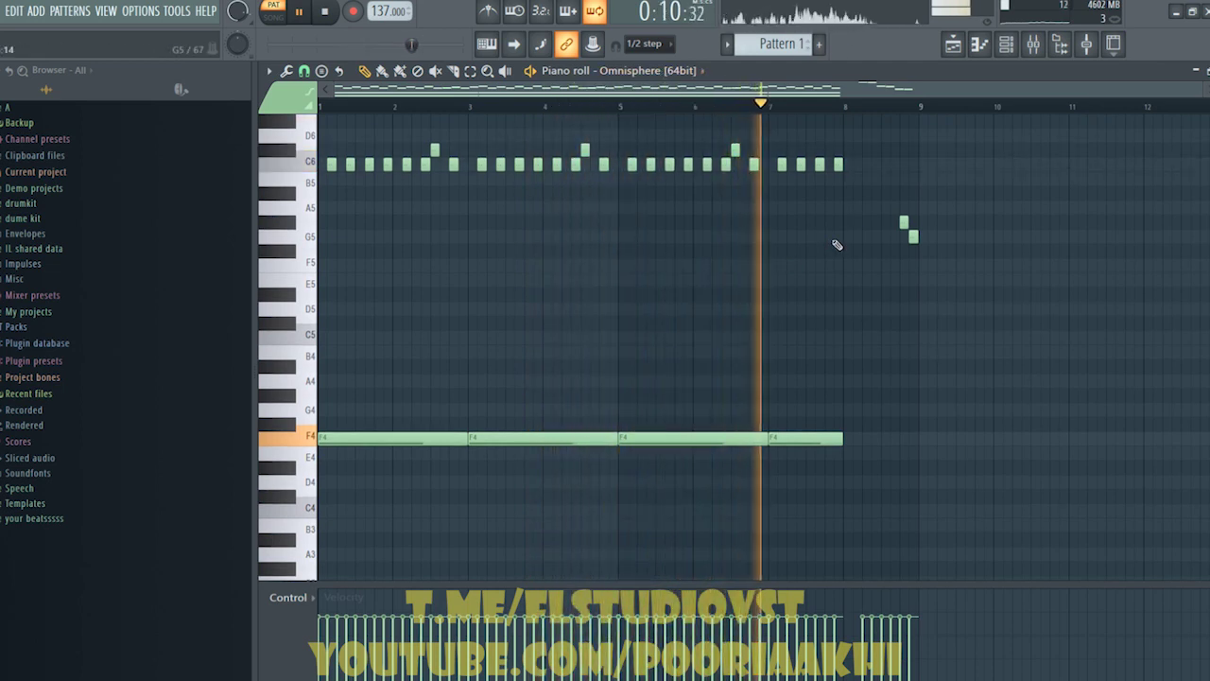
scroll(959, 185, up, 4)
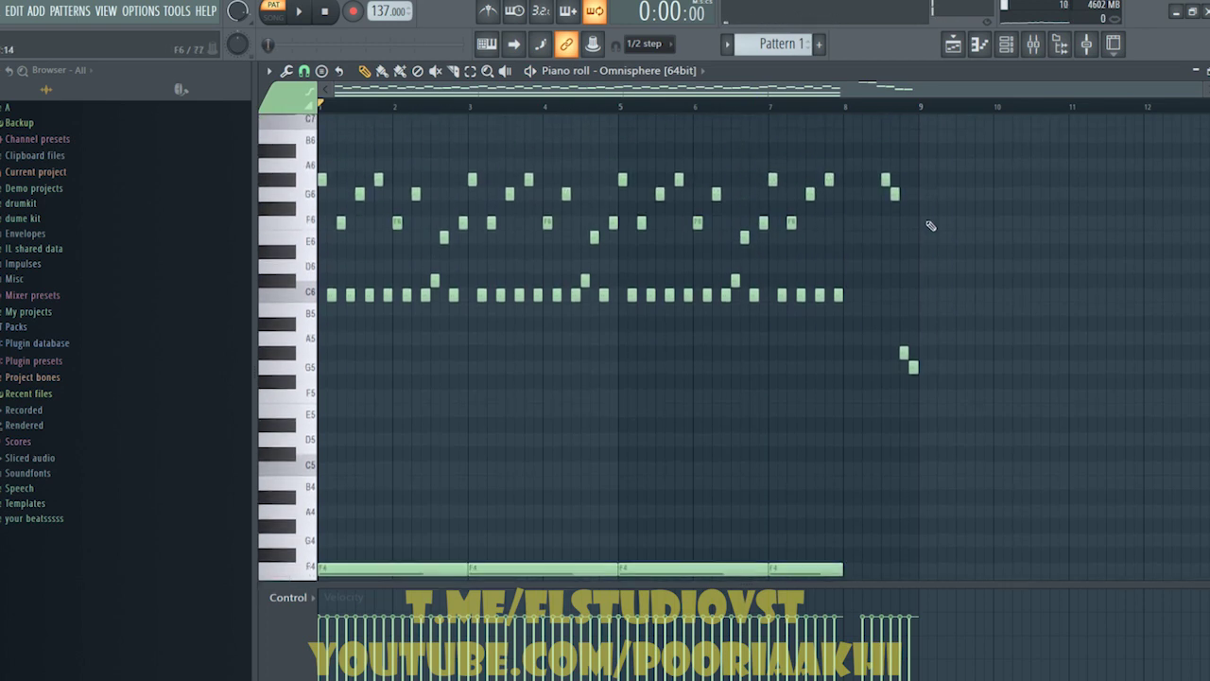
- Highlight the F4 and F3 bass notes, then the descending run in bar 8, to inspect each group, and clear the selection
scroll(980, 286, down, 5)
drag(975, 273, 329, 434)
scroll(359, 327, down, 4)
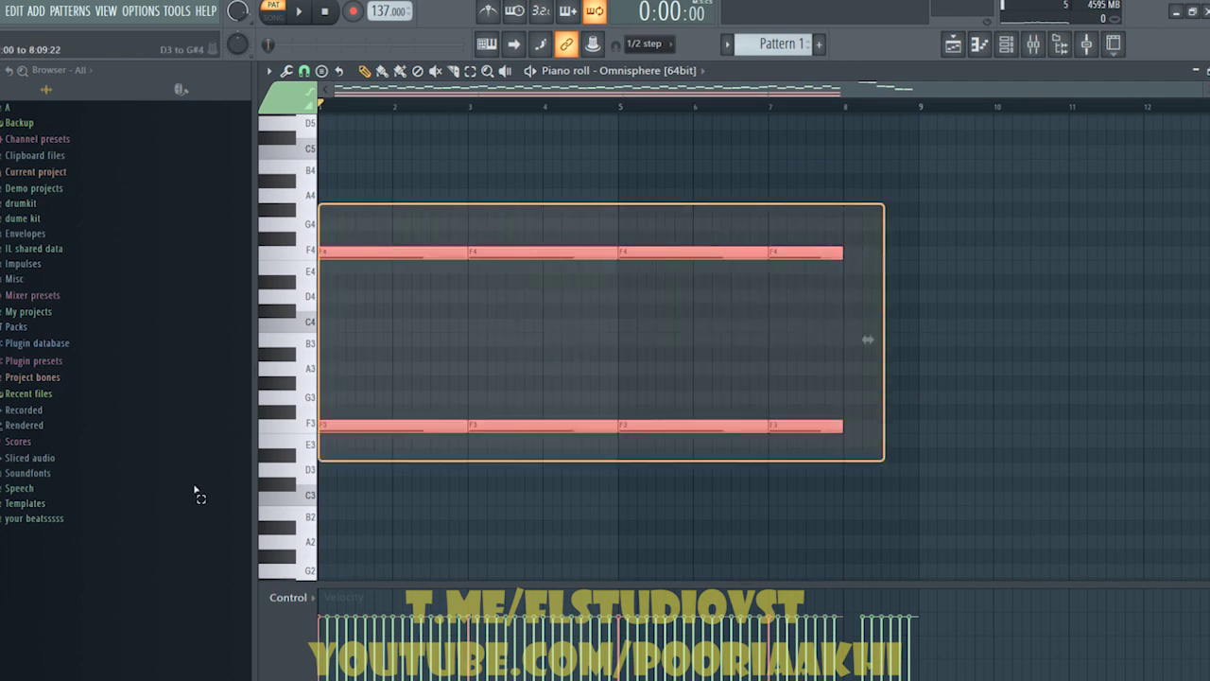
scroll(966, 416, up, 12)
drag(996, 203, 874, 518)
scroll(911, 359, up, 6)
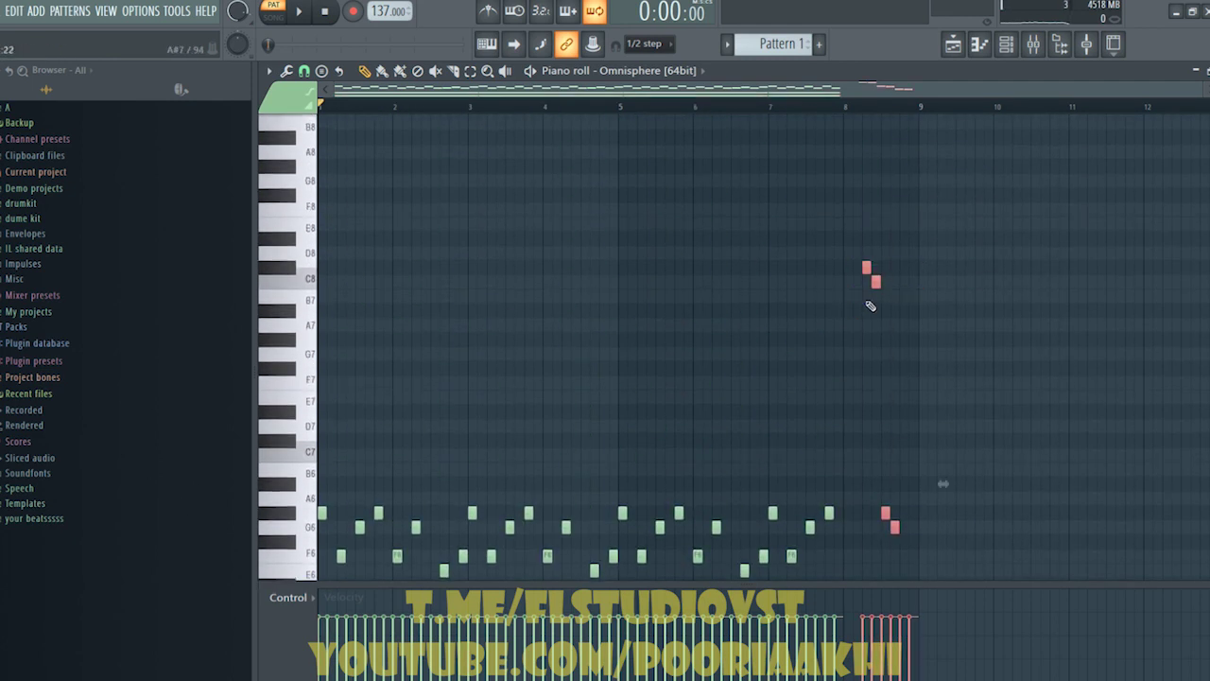
scroll(977, 320, down, 7)
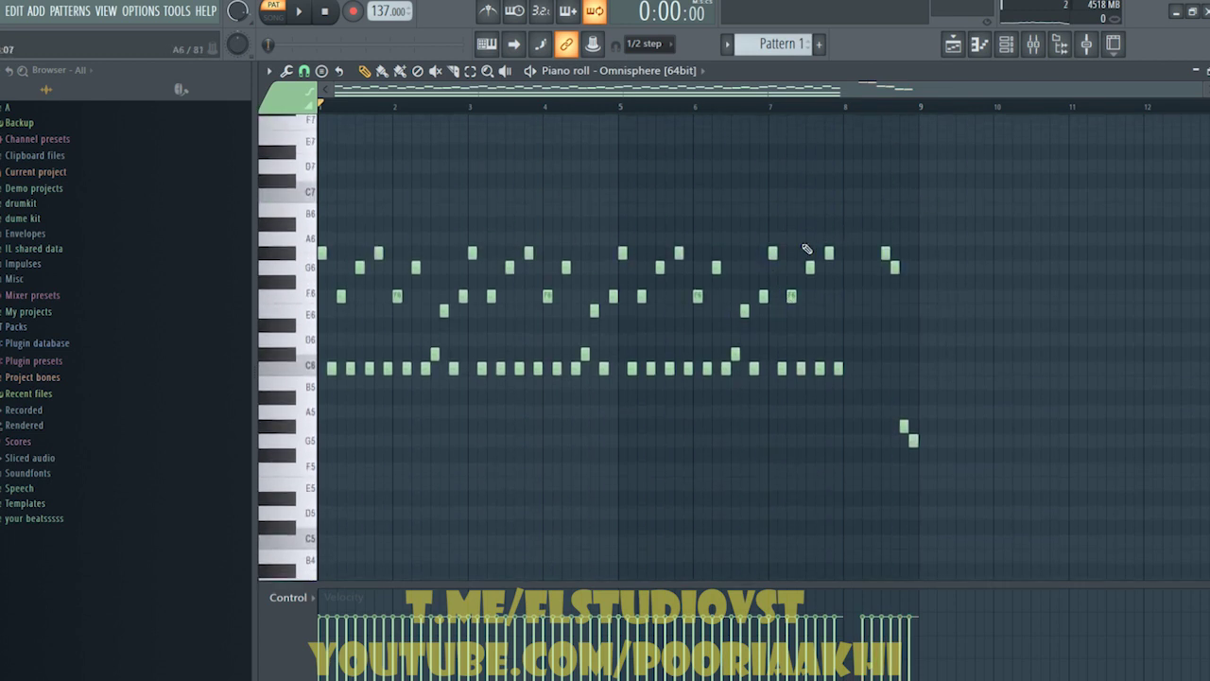
- Switch the piano roll to Kick_3 and place C5 kicks: one at the start of bar 1 and two short ones in bar 2
click(663, 71)
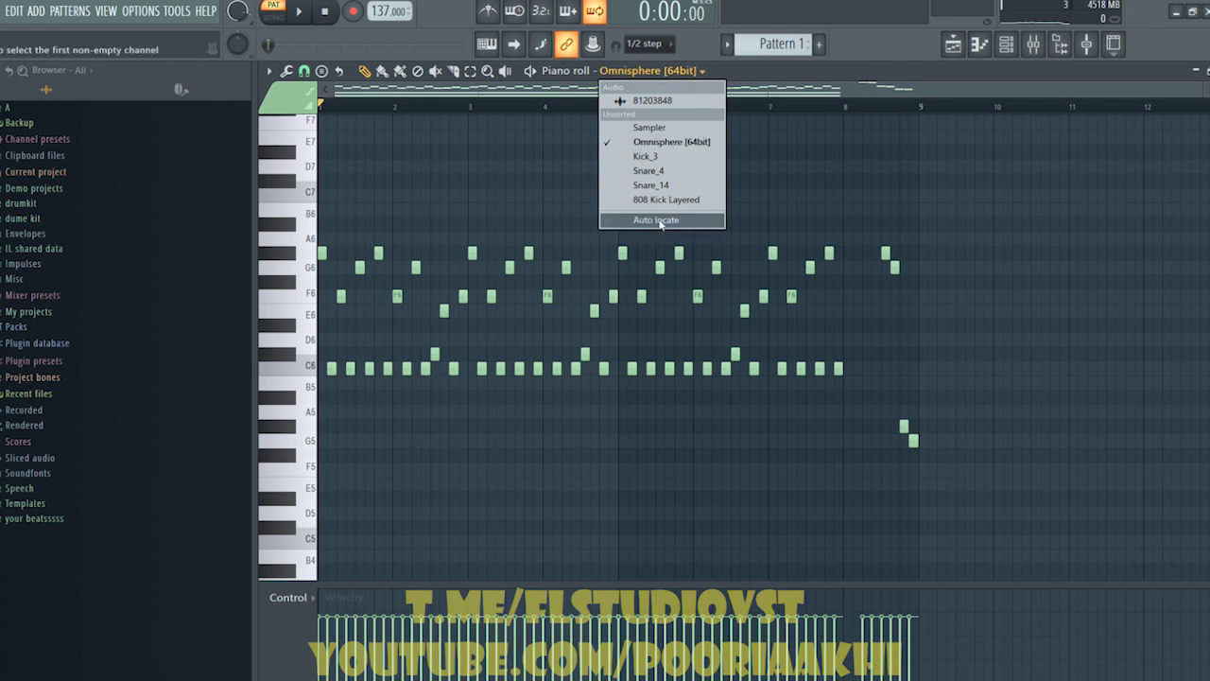
click(646, 156)
scroll(387, 405, down, 5)
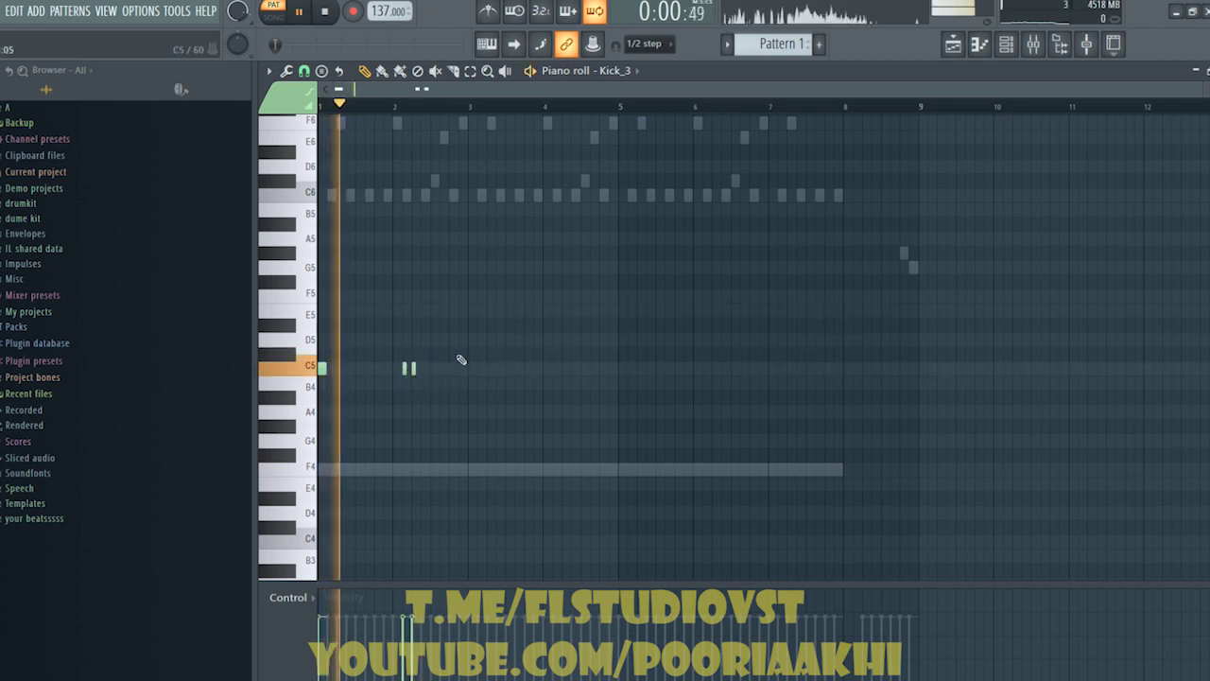
scroll(433, 118, up, 3)
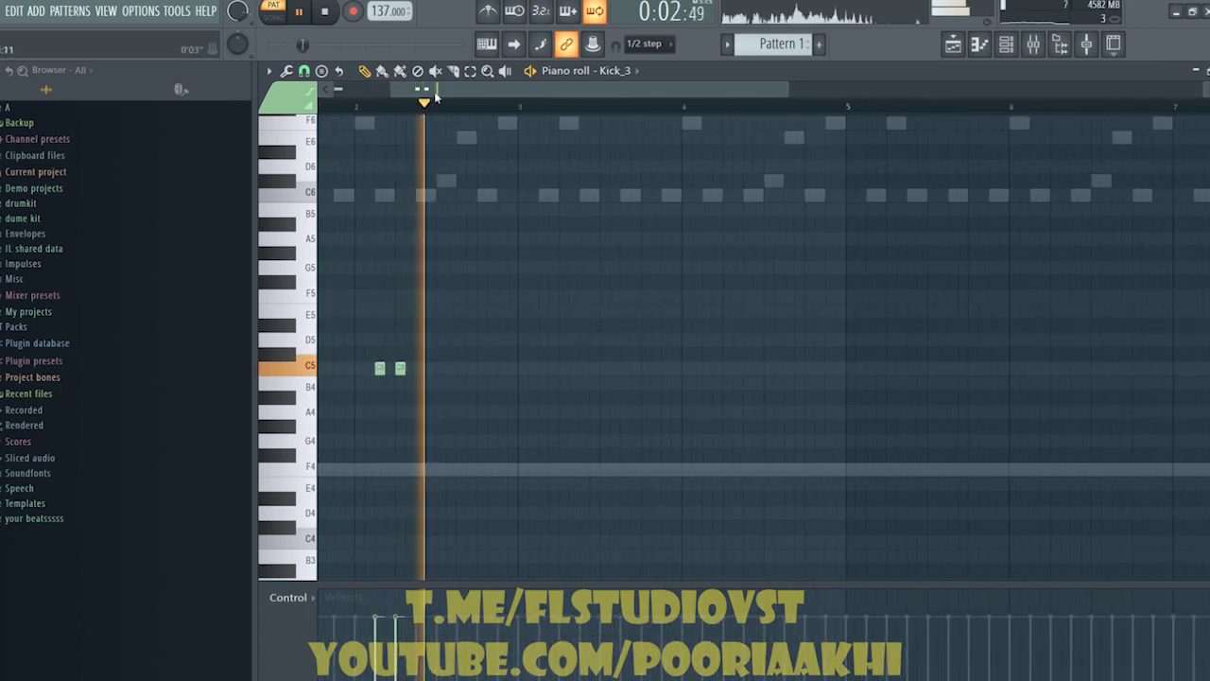
key(space)
- Copy the three-note kick group to bar 3, then duplicate both groups starting late in bar 4
key(ctrl+a)
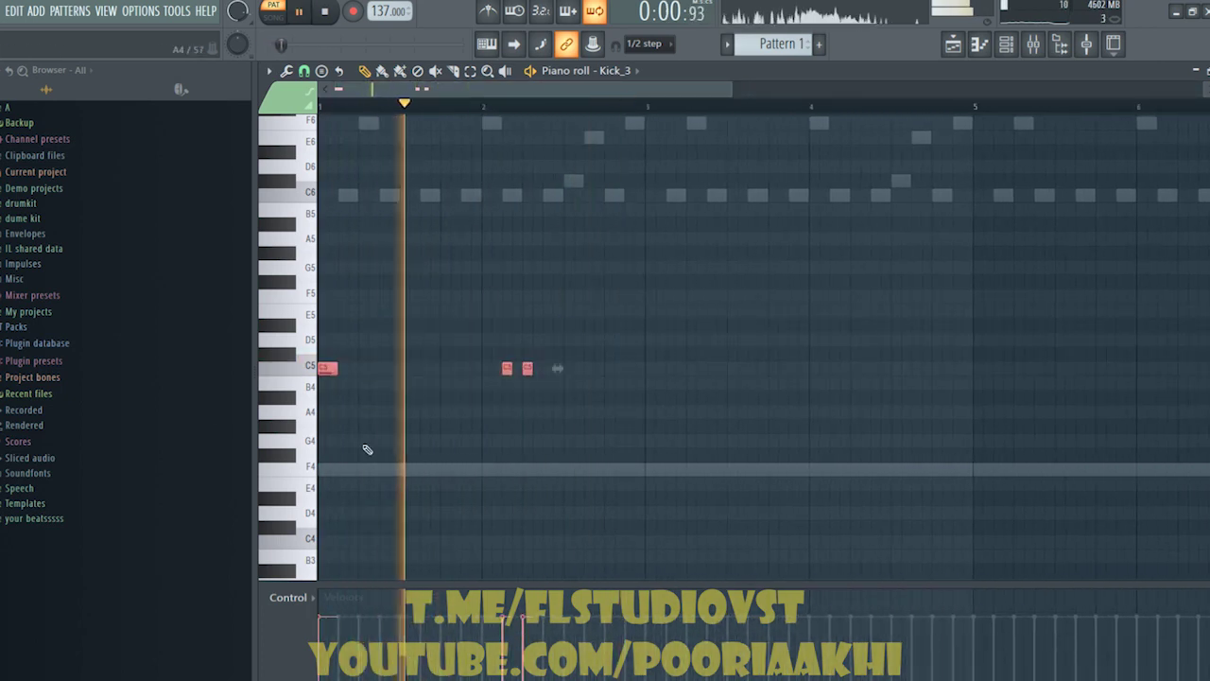
click(624, 364)
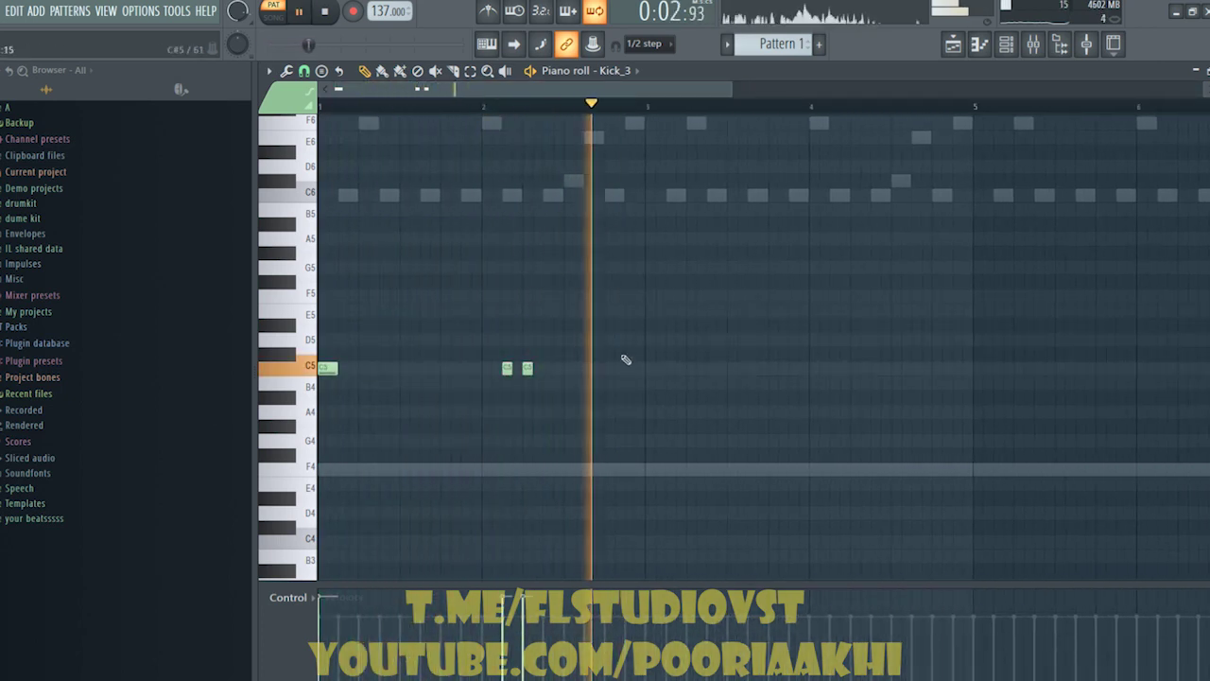
key(ctrl+a)
mouse_move(330, 370)
mouse_down()
mouse_move(665, 375)
mouse_move(655, 379)
mouse_up()
mouse_move(1029, 326)
mouse_down()
mouse_move(327, 378)
mouse_move(933, 377)
mouse_up()
key(space)
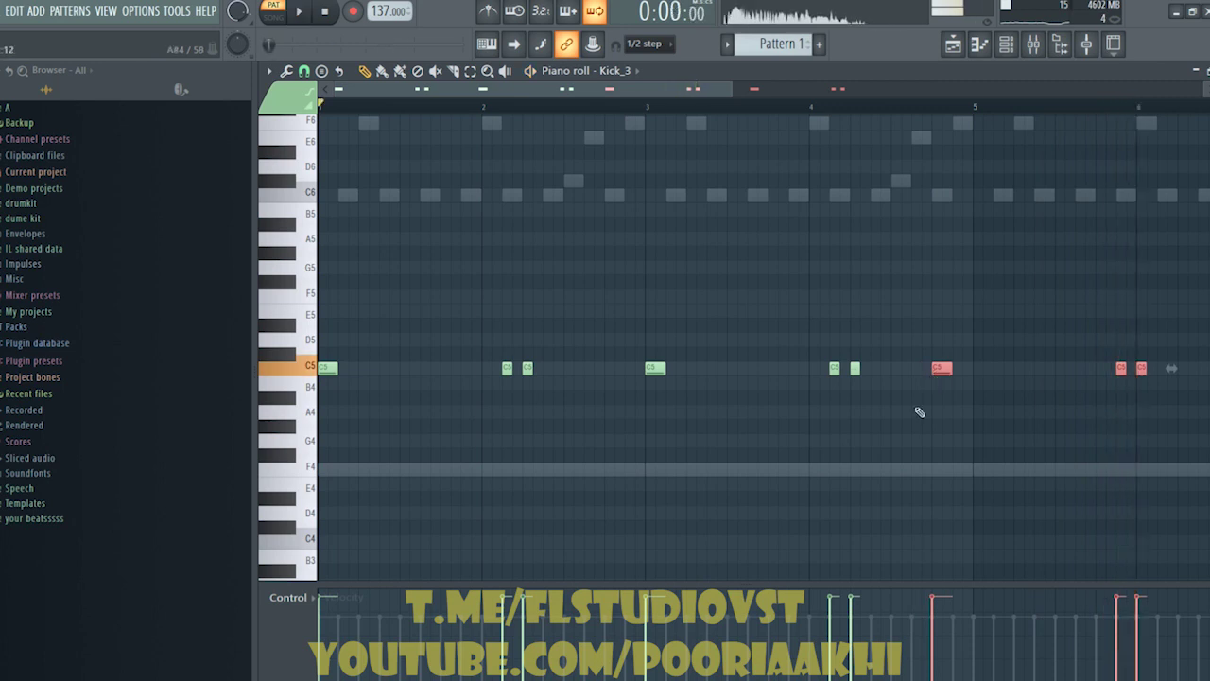
- Switch the piano roll to Snare_14 and place one C5 snare in the middle of each bar from 1 to 7
click(620, 73)
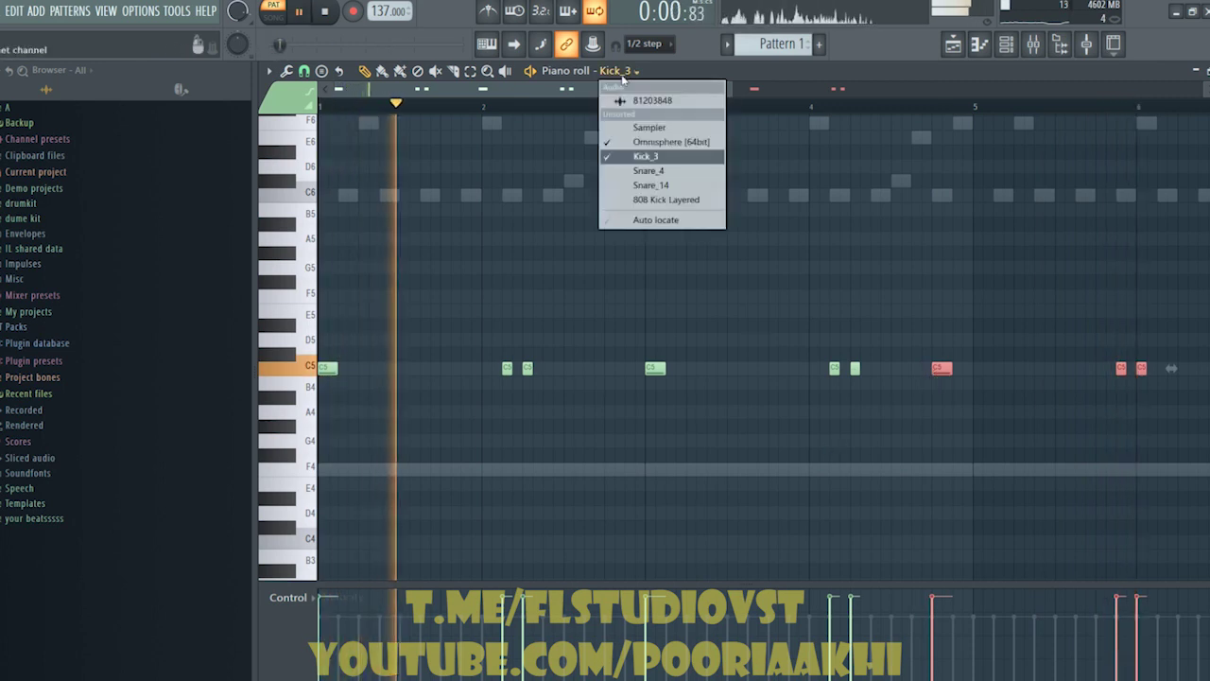
click(637, 186)
key(space)
click(567, 374)
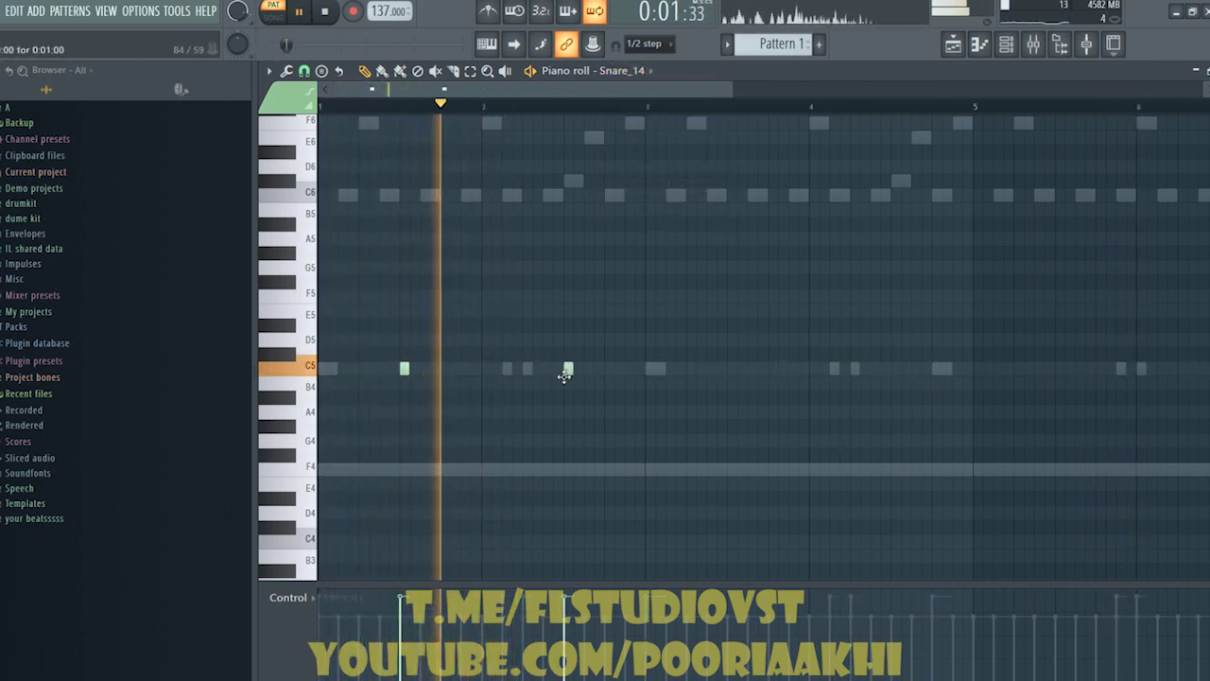
click(731, 368)
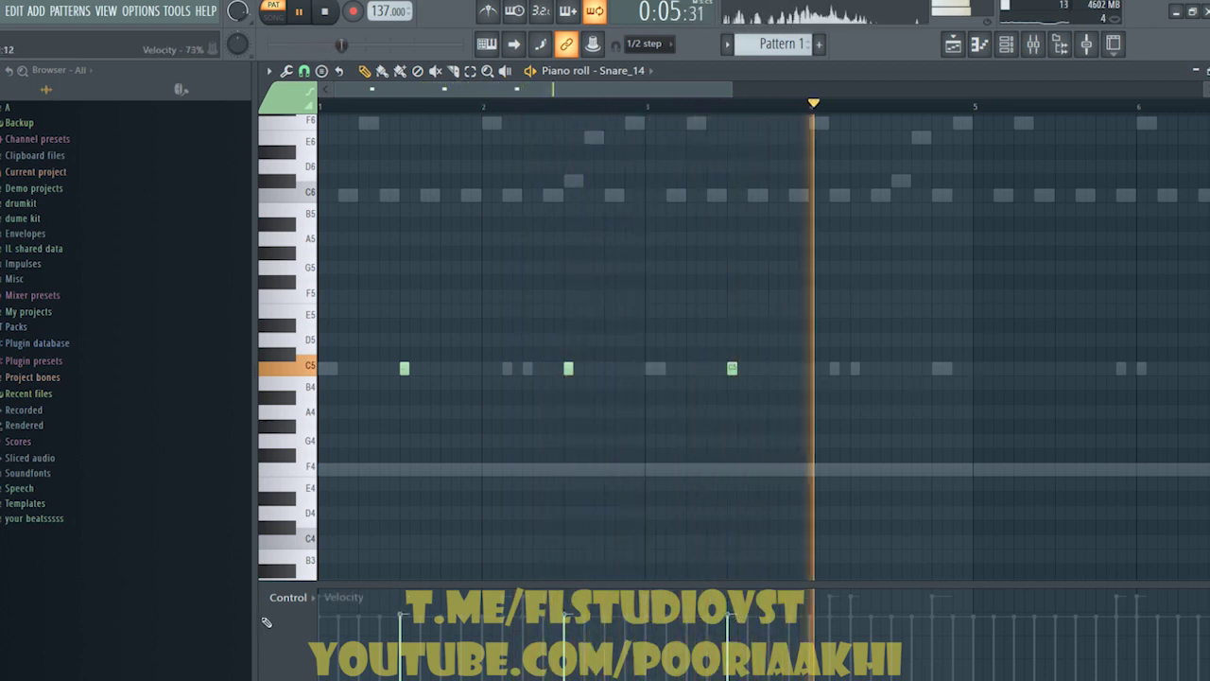
click(898, 369)
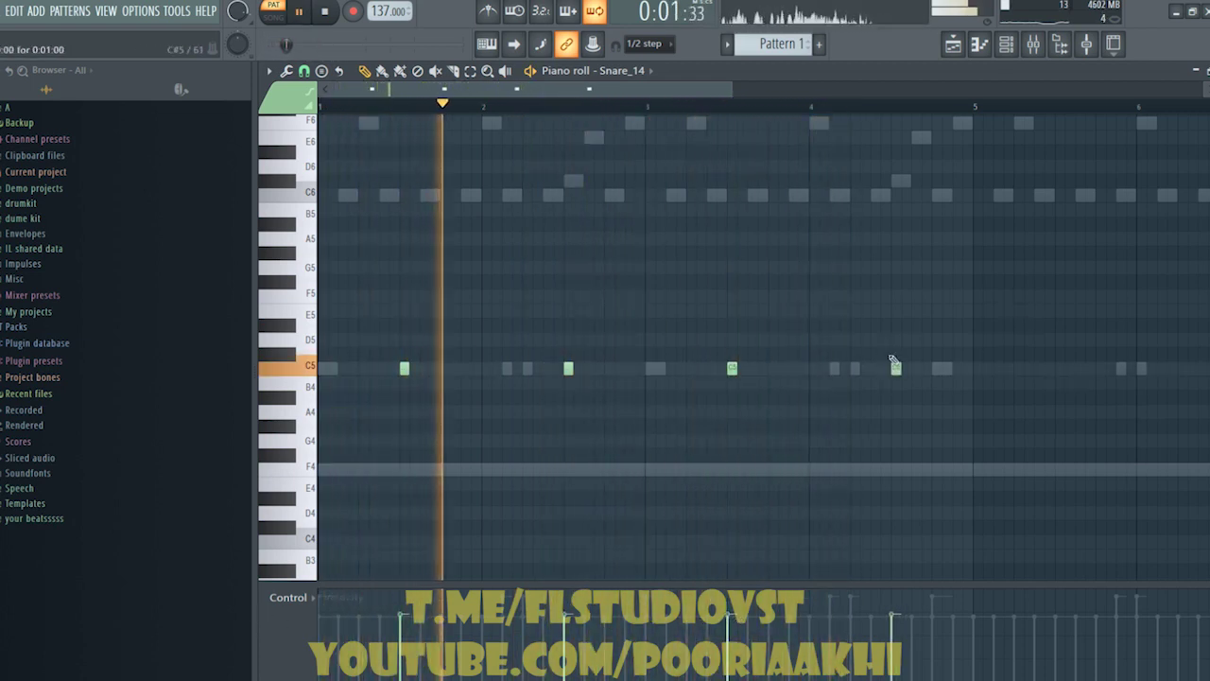
click(1056, 379)
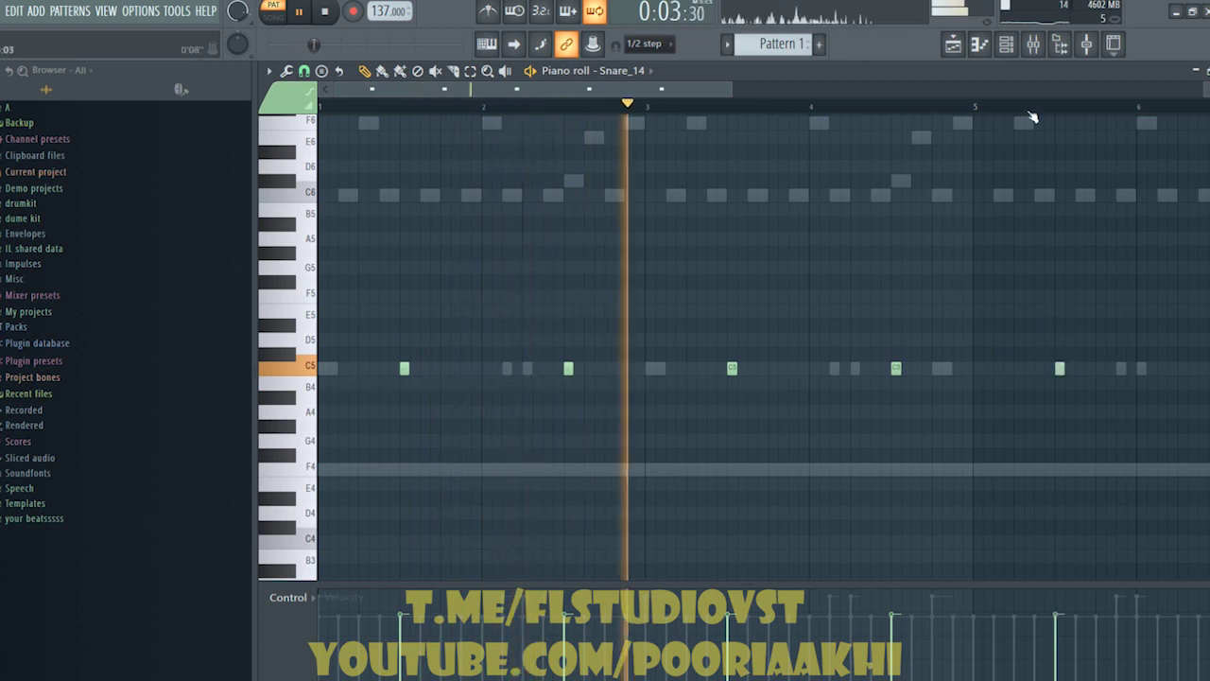
scroll(1032, 117, down, 2)
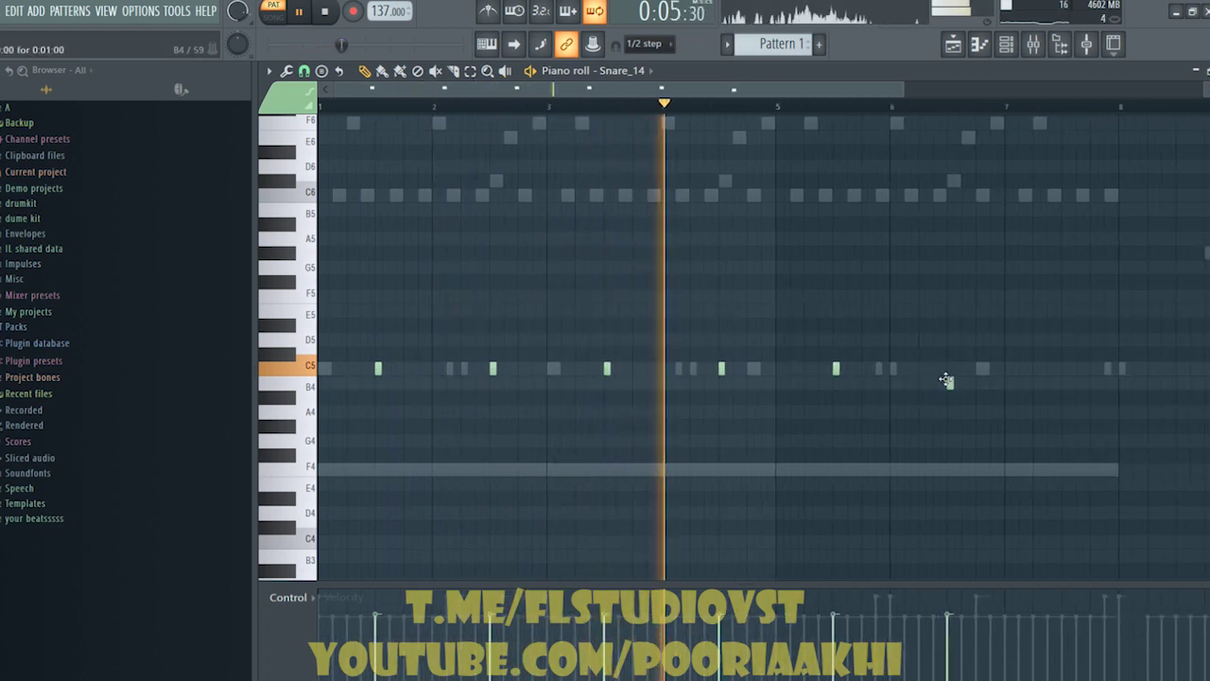
click(1063, 370)
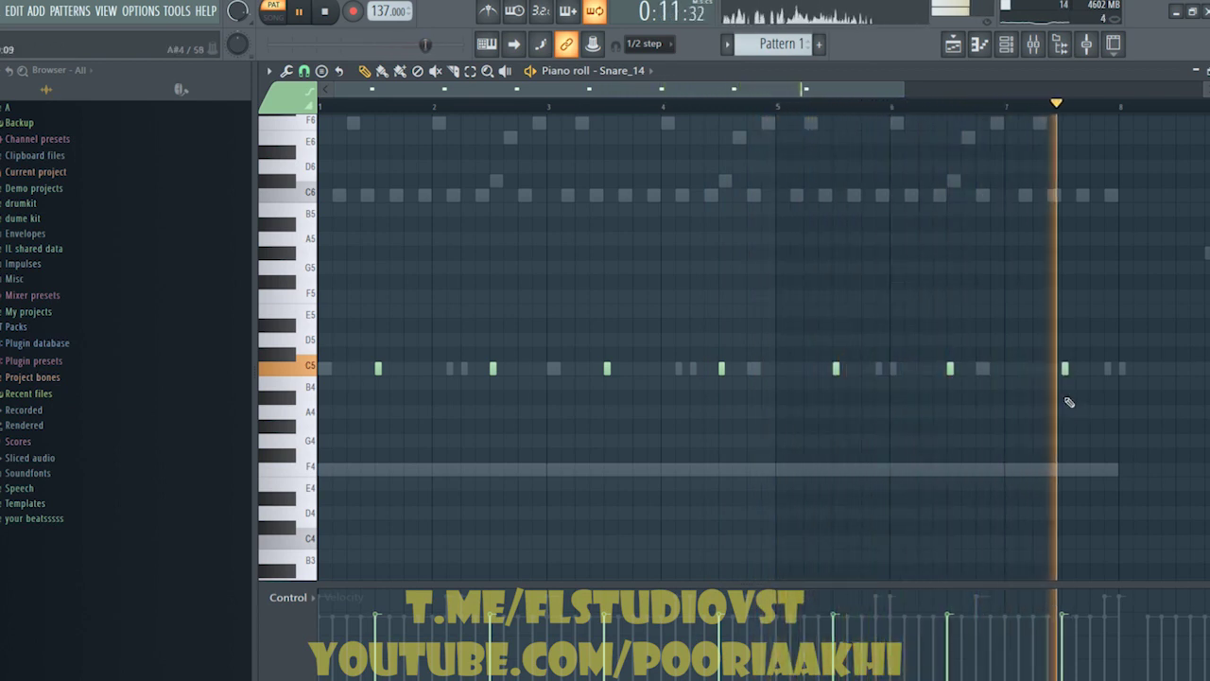
key(space)
key(space)
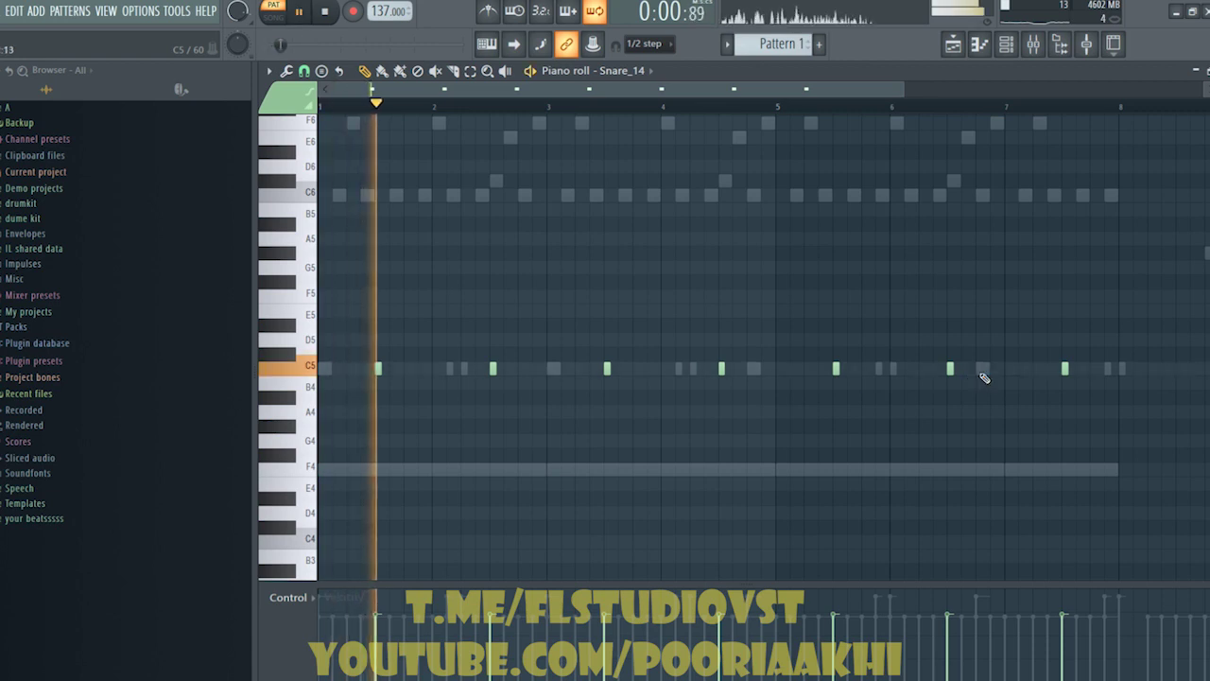
- Return to Kick_3, move the last two kick groups to start at bars 5 and 7, and delete the two short kicks in bar 8
right_click(981, 373)
right_click(981, 373)
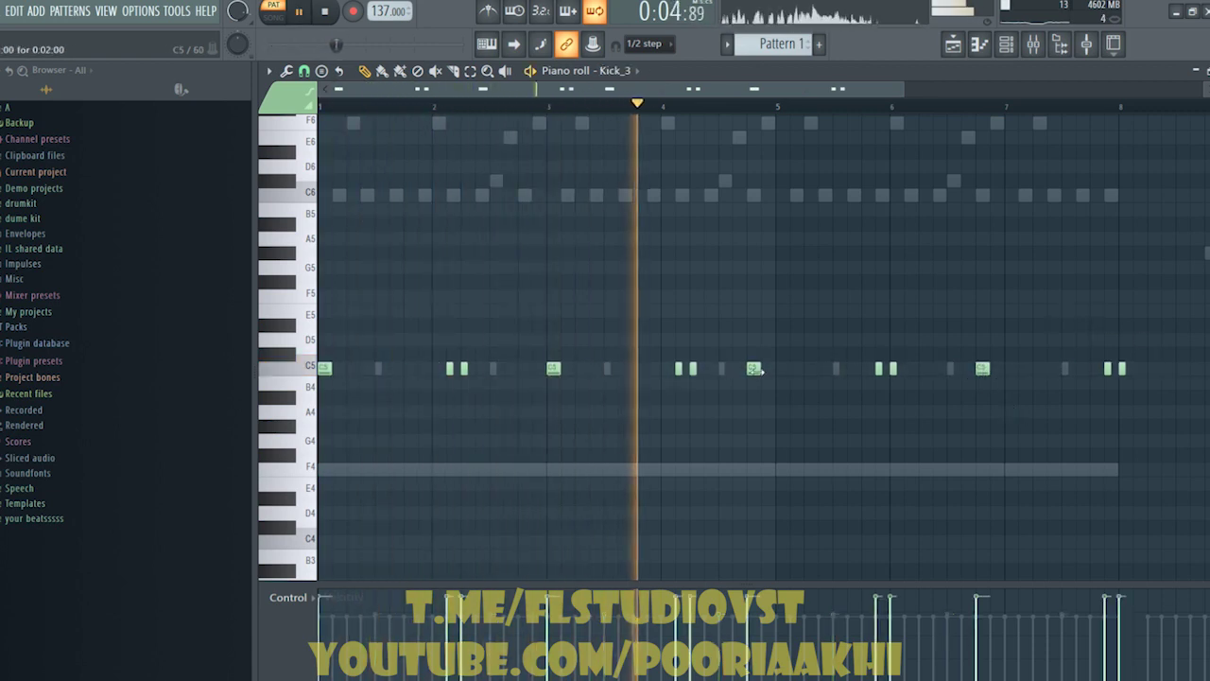
drag(1158, 334, 781, 372)
key(space)
key(space)
ctrl+click(1007, 405)
right_click(1003, 404)
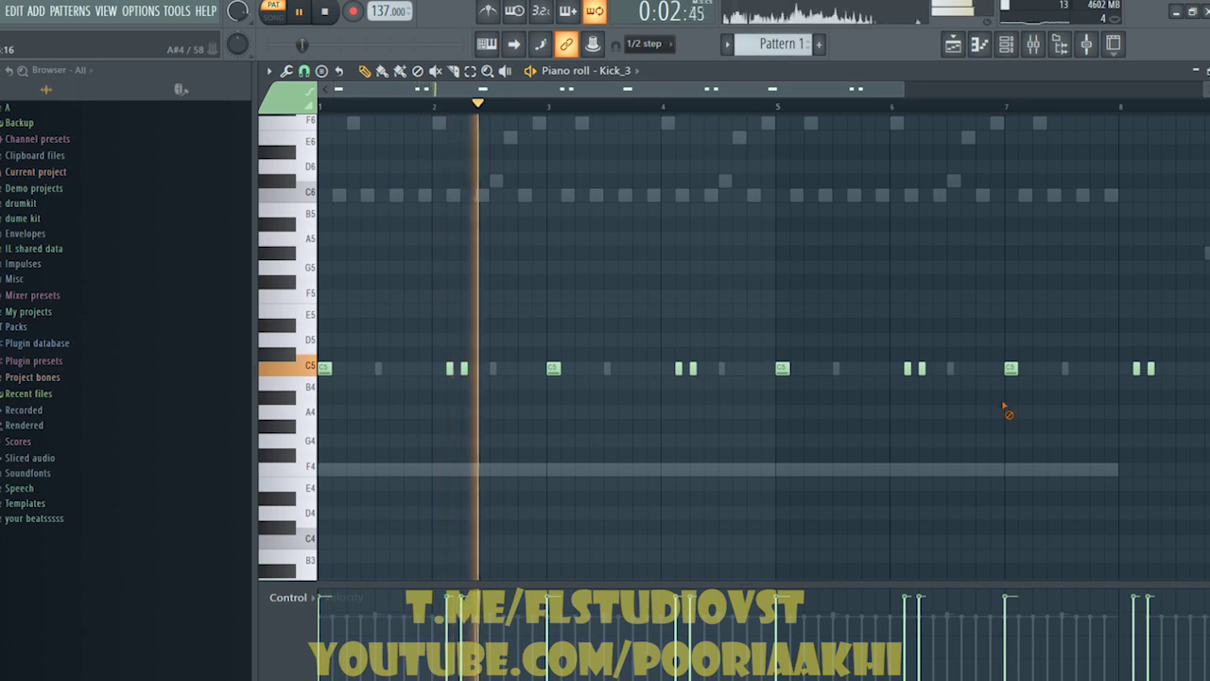
right_click(1150, 368)
right_click(1136, 368)
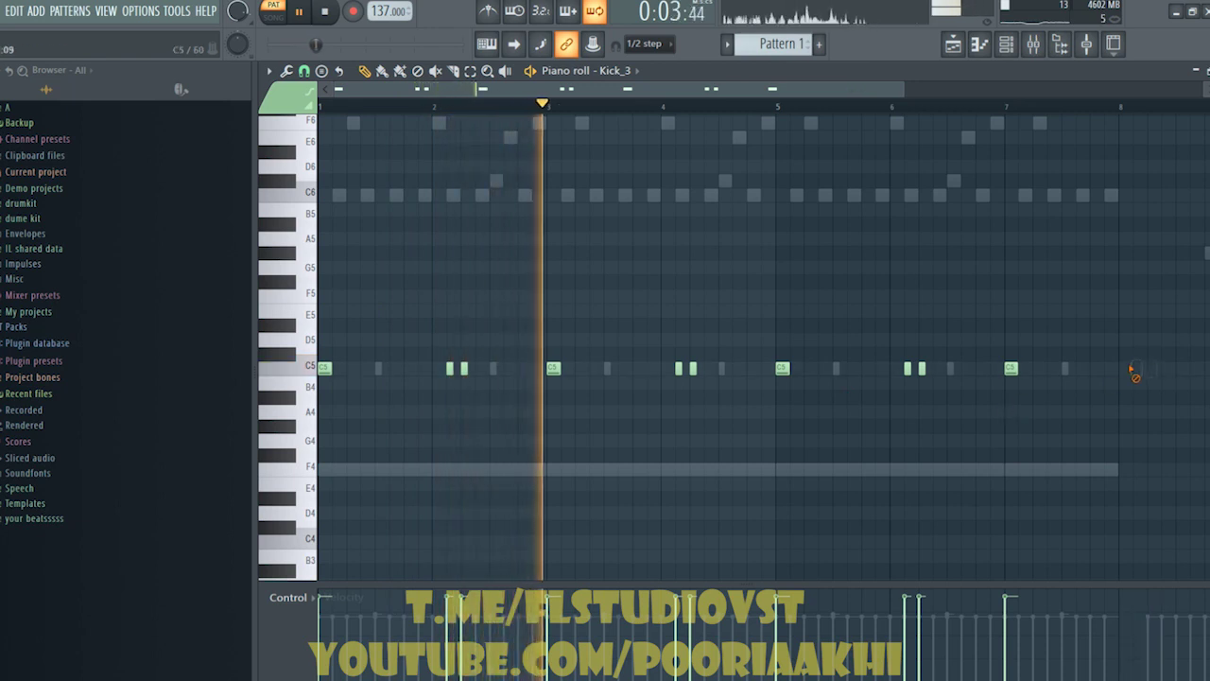
- Switch to 808 Kick Layered and place F5 notes at bars 1, 3, 5 and 7 and on the second short kick of bars 2, 4 and 6
click(636, 71)
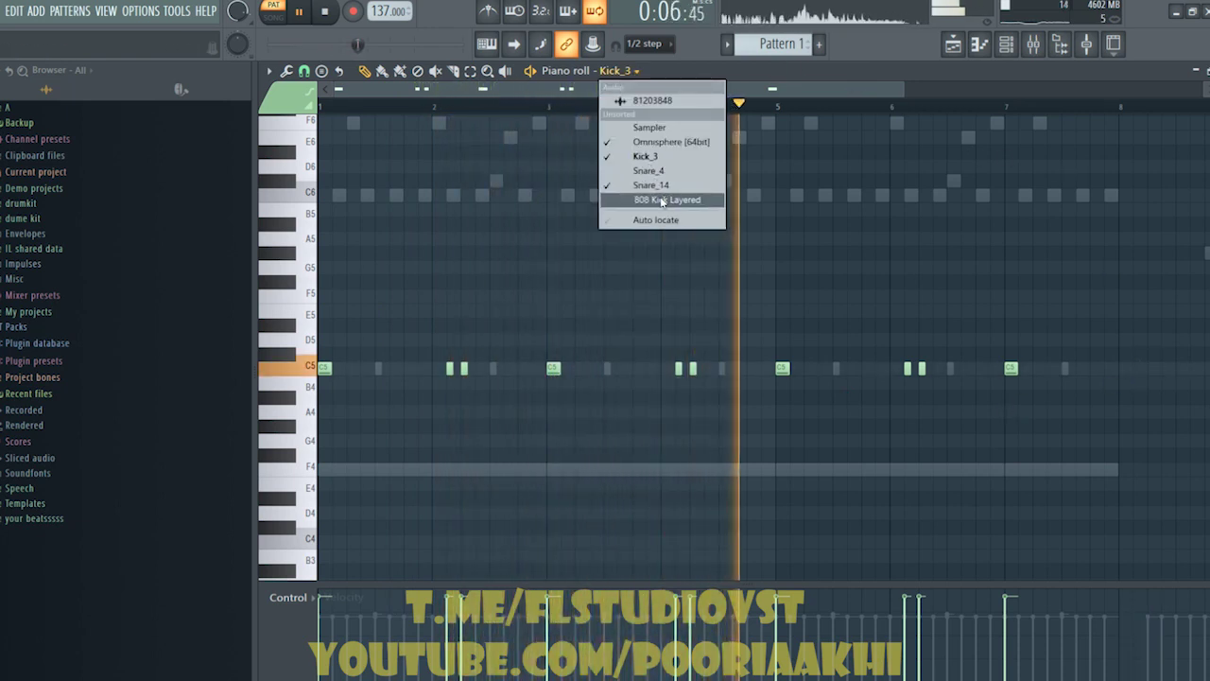
click(657, 199)
key(space)
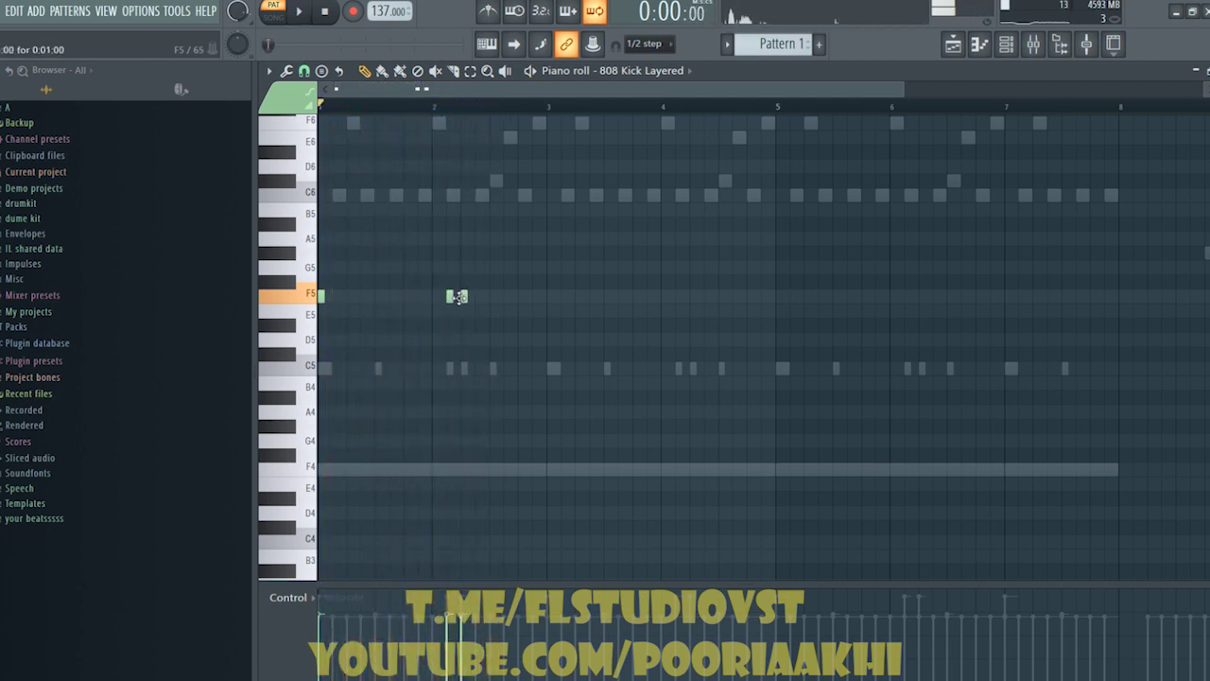
right_click(450, 297)
mouse_move(529, 263)
mouse_down()
mouse_move(224, 305)
mouse_move(589, 335)
mouse_move(548, 338)
mouse_up()
mouse_move(756, 261)
mouse_down()
mouse_move(477, 316)
mouse_move(318, 315)
mouse_move(326, 296)
mouse_move(781, 297)
mouse_up()
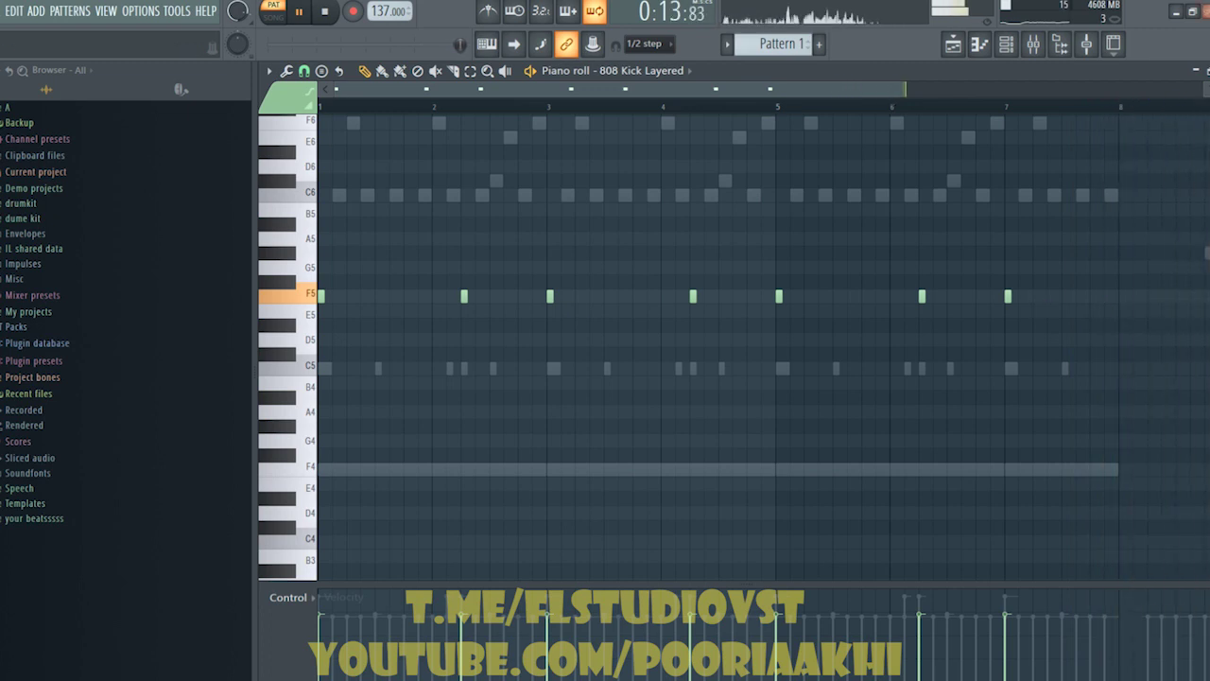
- Close the piano roll and check the 808 Kick Layered volume in the channel rack
click(1209, 71)
click(1044, 297)
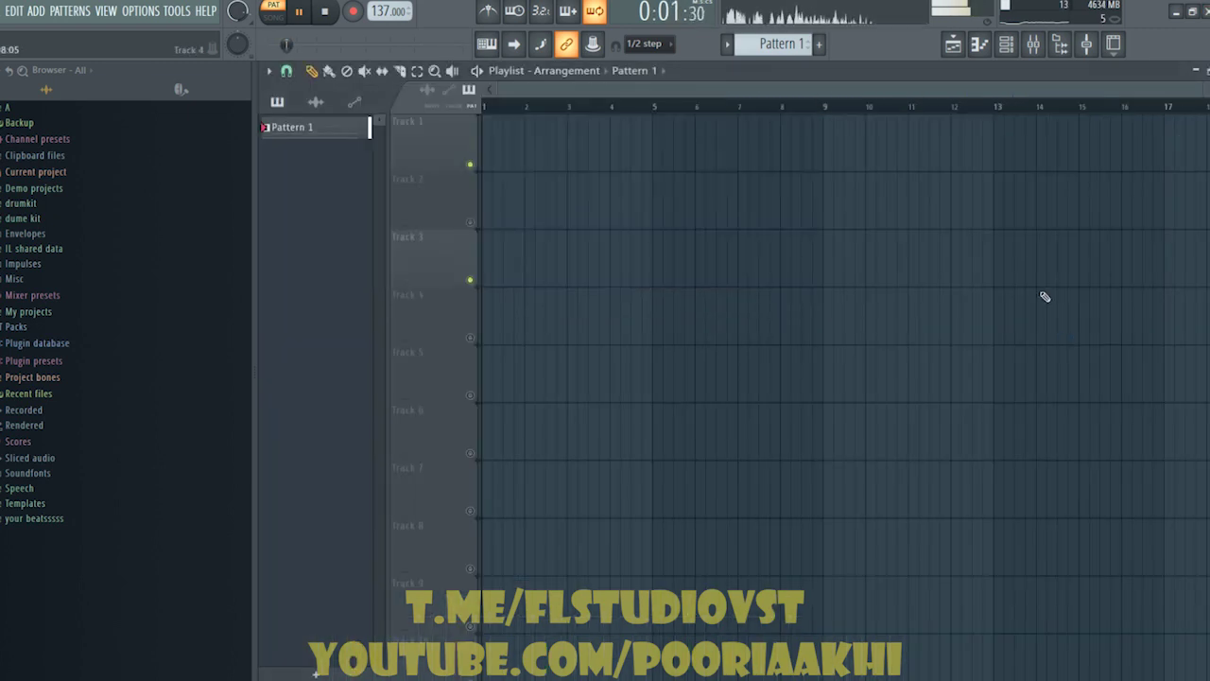
click(1006, 50)
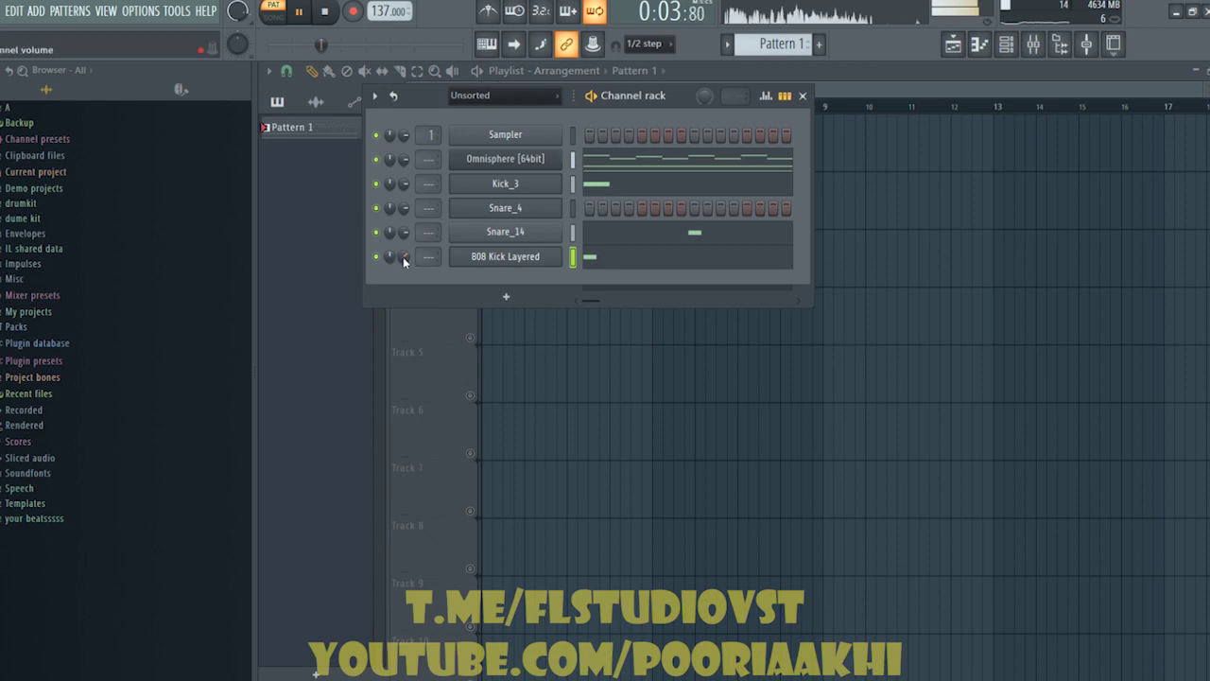
click(823, 346)
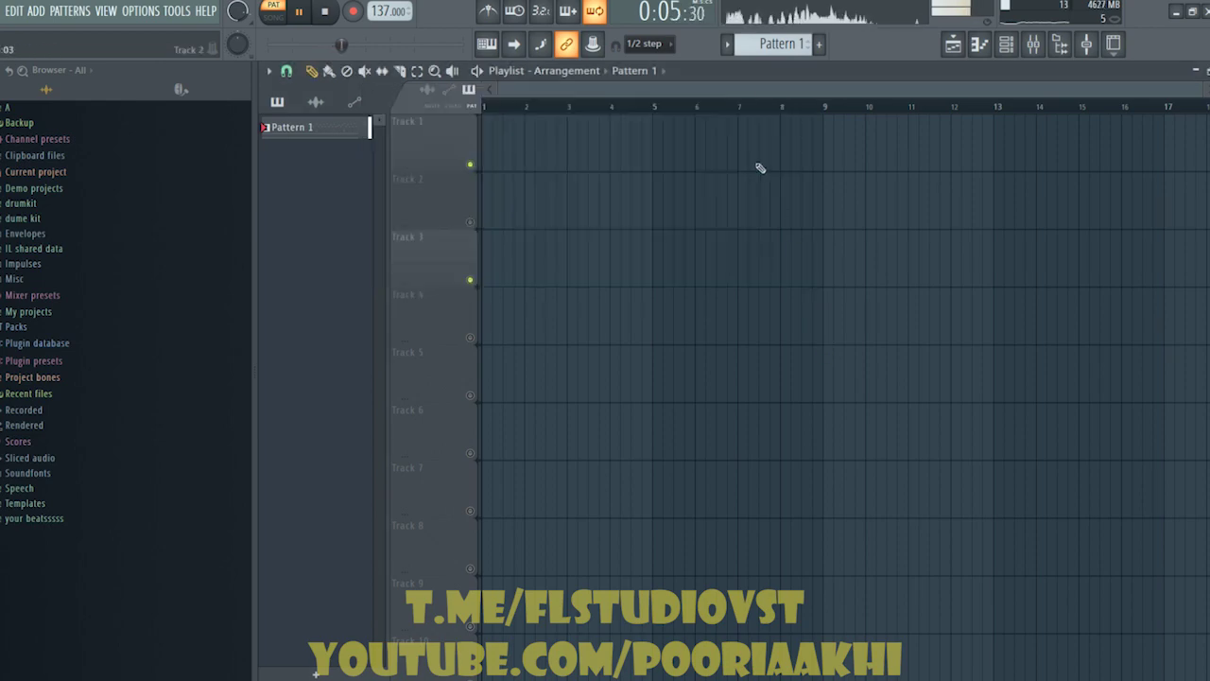
- Place Pattern 1 at bar 1 of Track 1 in the playlist and stop playback
click(493, 140)
scroll(827, 111, down, 2)
key(space)
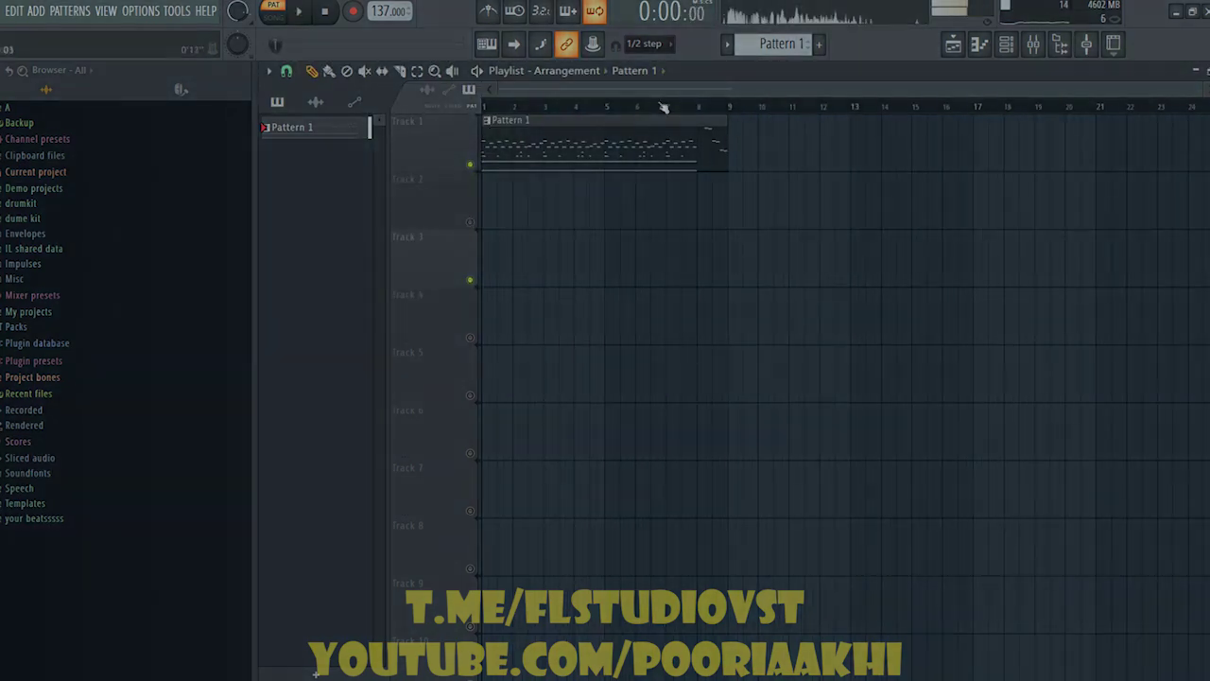